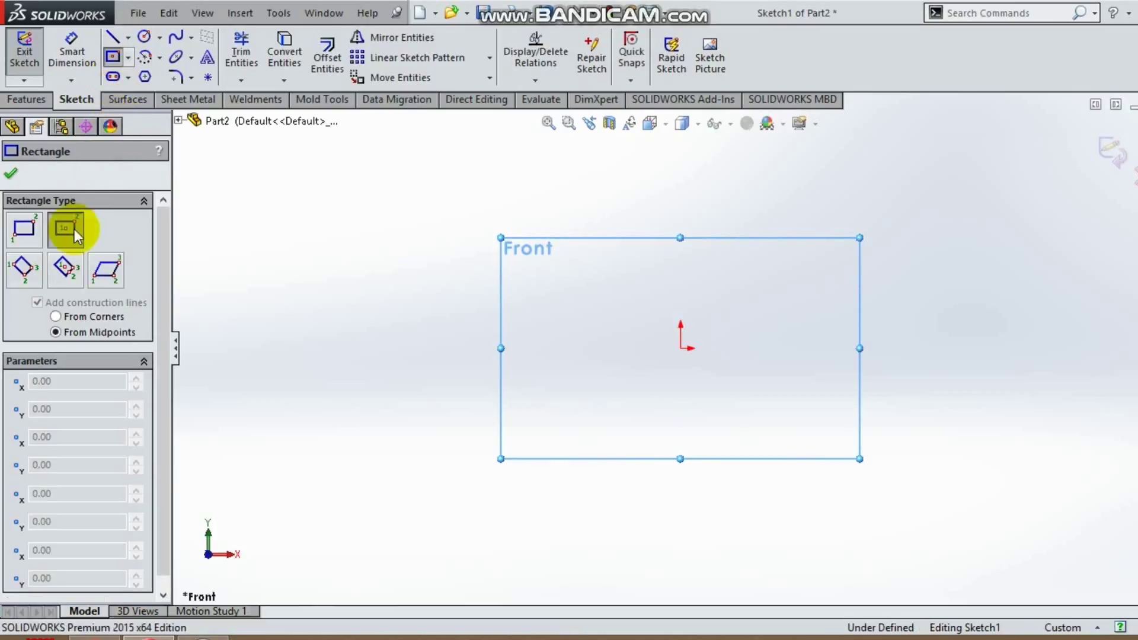
Sketch a center rectangle about 137 mm wide and 83 mm high, centred on the origin of the Front plane
{"action": "key", "text": "Escape"}
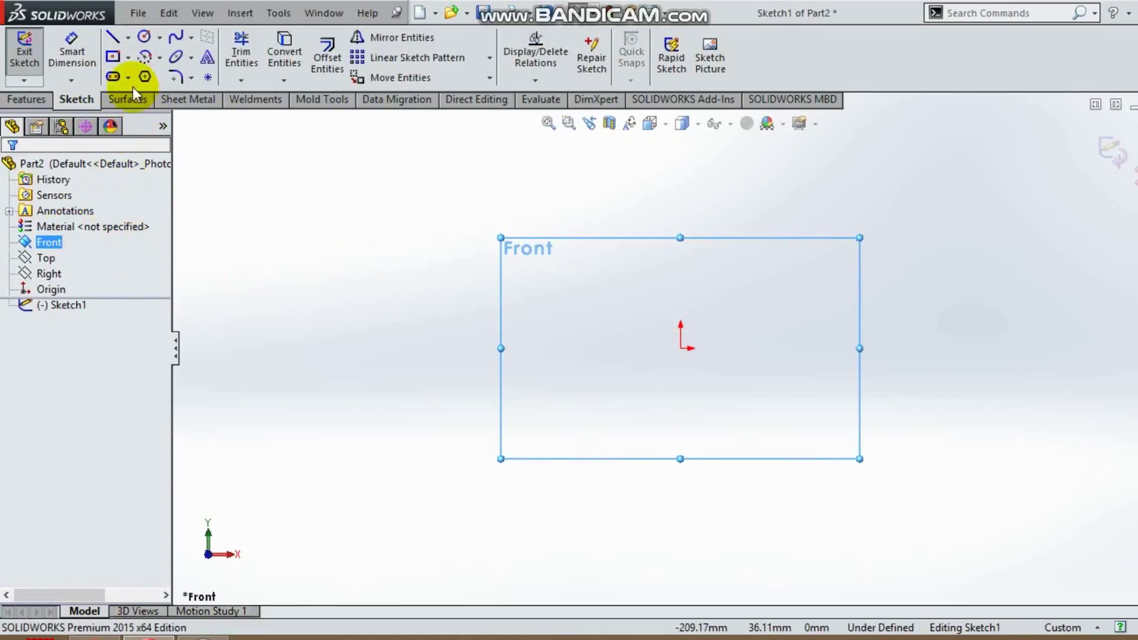
{"action": "left_click", "coordinate": [113, 58]}
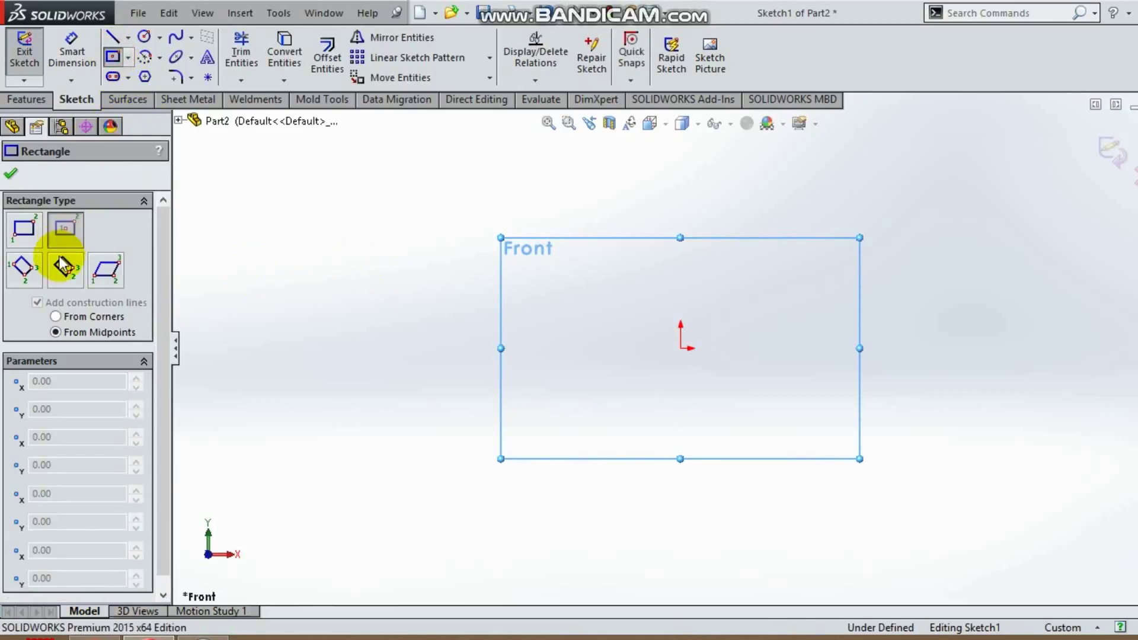
{"action": "left_click", "coordinate": [682, 350]}
{"action": "left_click", "coordinate": [832, 440]}
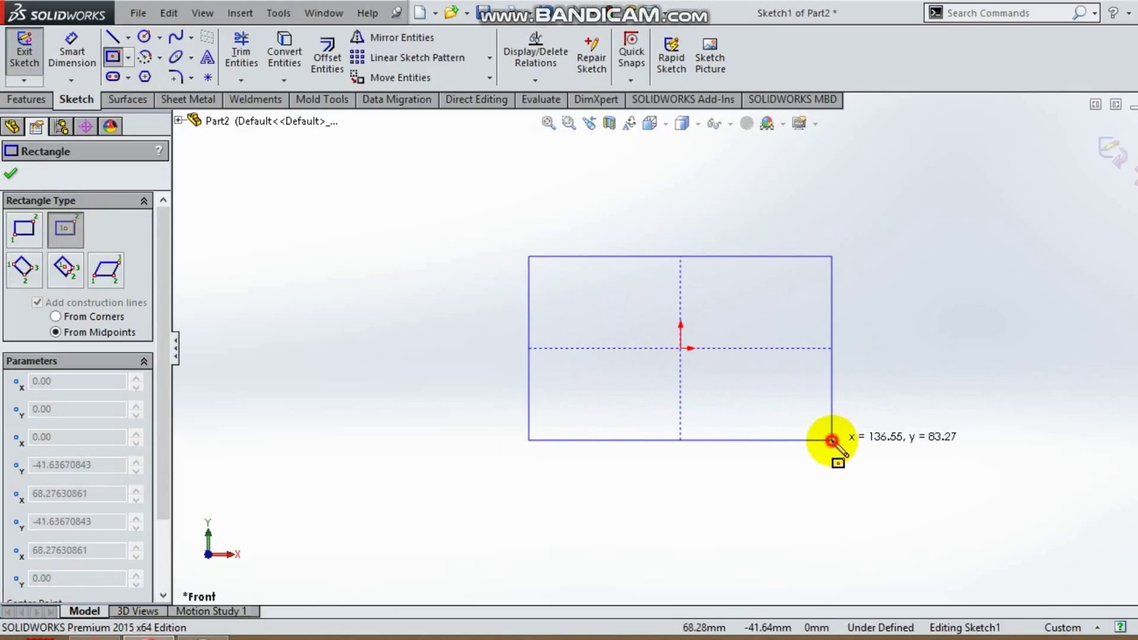
Dimension the rectangle's upper horizontal edge and set its width to 150 mm
{"action": "left_click", "coordinate": [58, 56]}
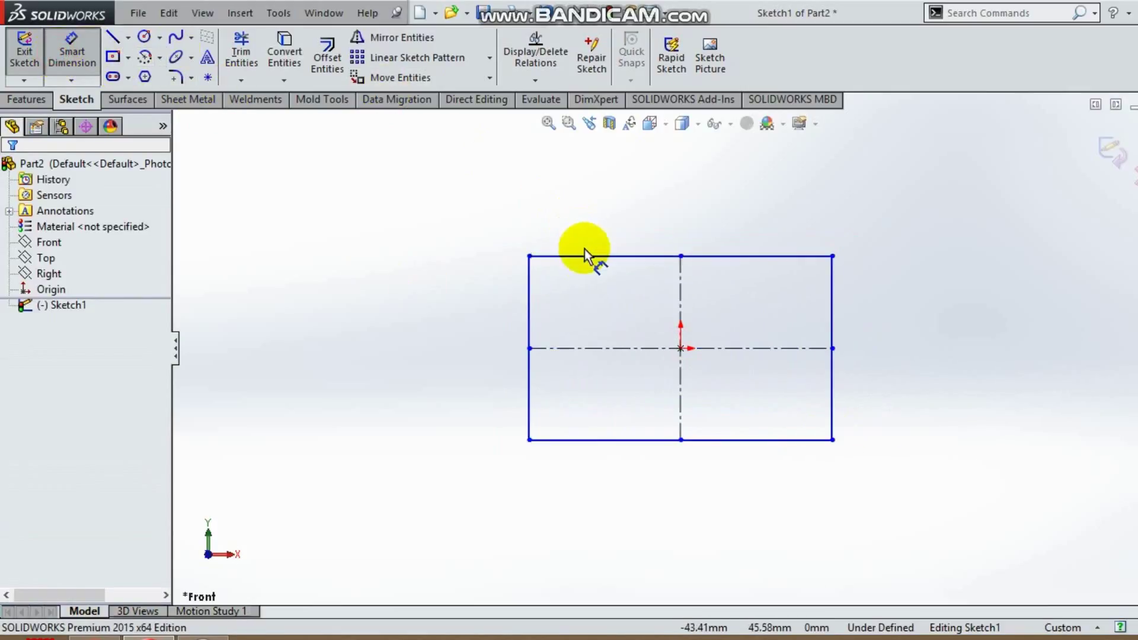
{"action": "left_click", "coordinate": [577, 236]}
{"action": "left_click", "coordinate": [577, 212]}
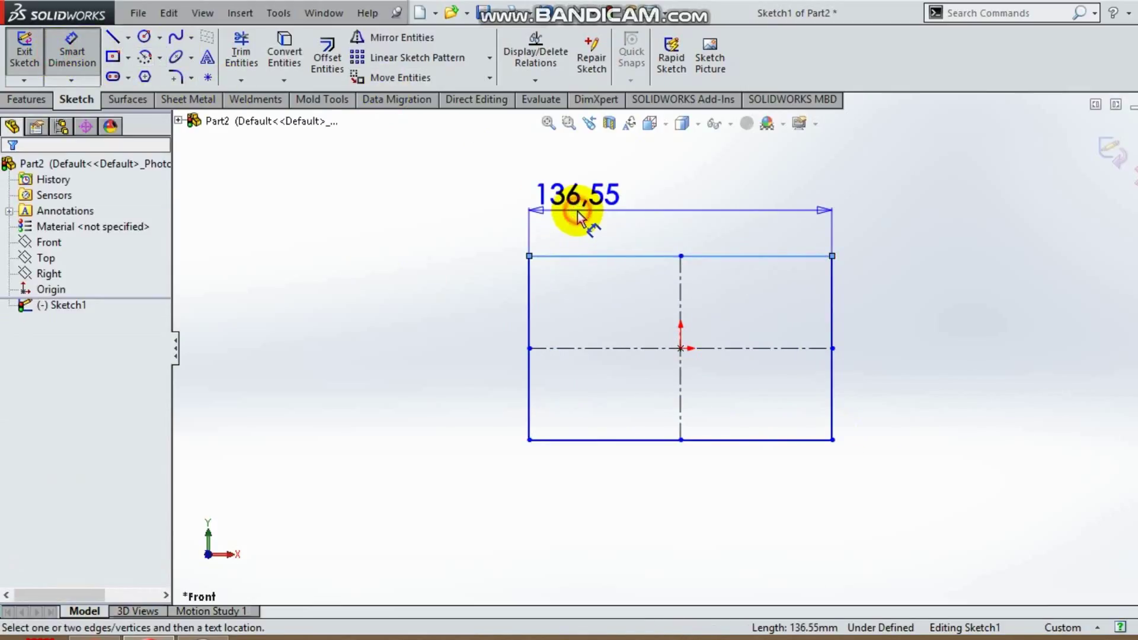
{"action": "type", "text": "150"}
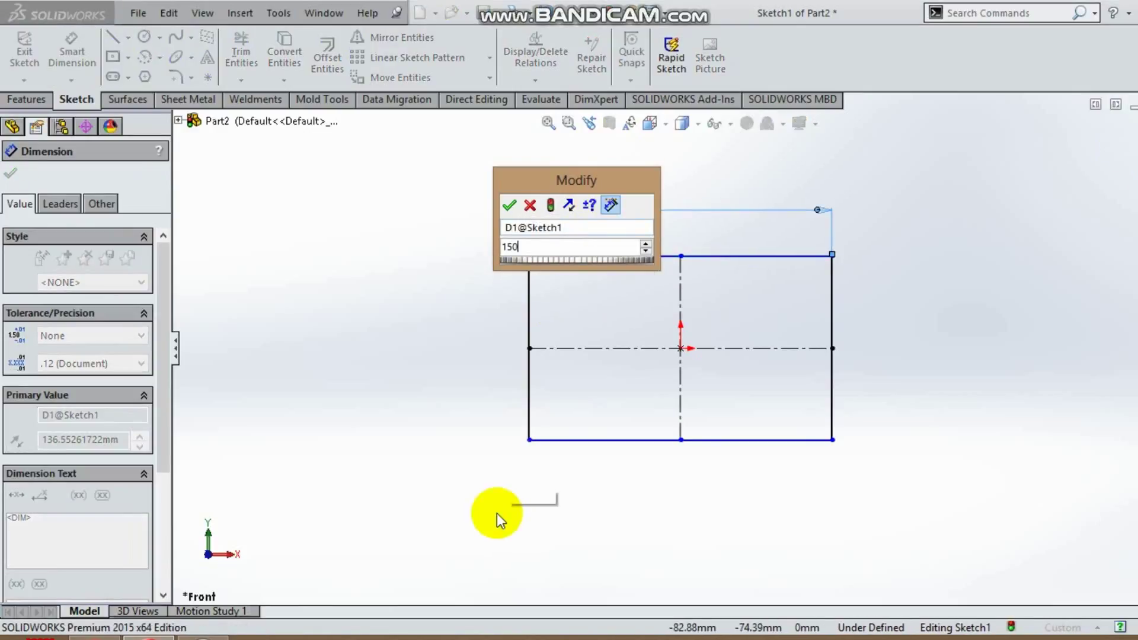
{"action": "key", "text": "Return"}
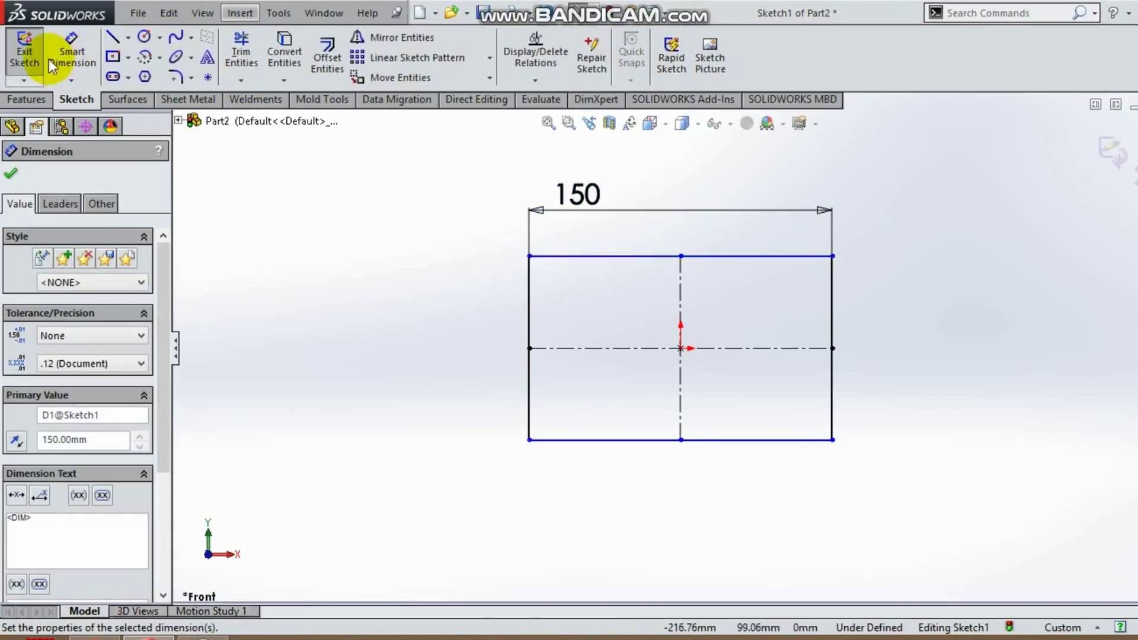
Dimension the rectangle's left vertical edge and set its height to 100 mm
{"action": "left_click", "coordinate": [70, 48]}
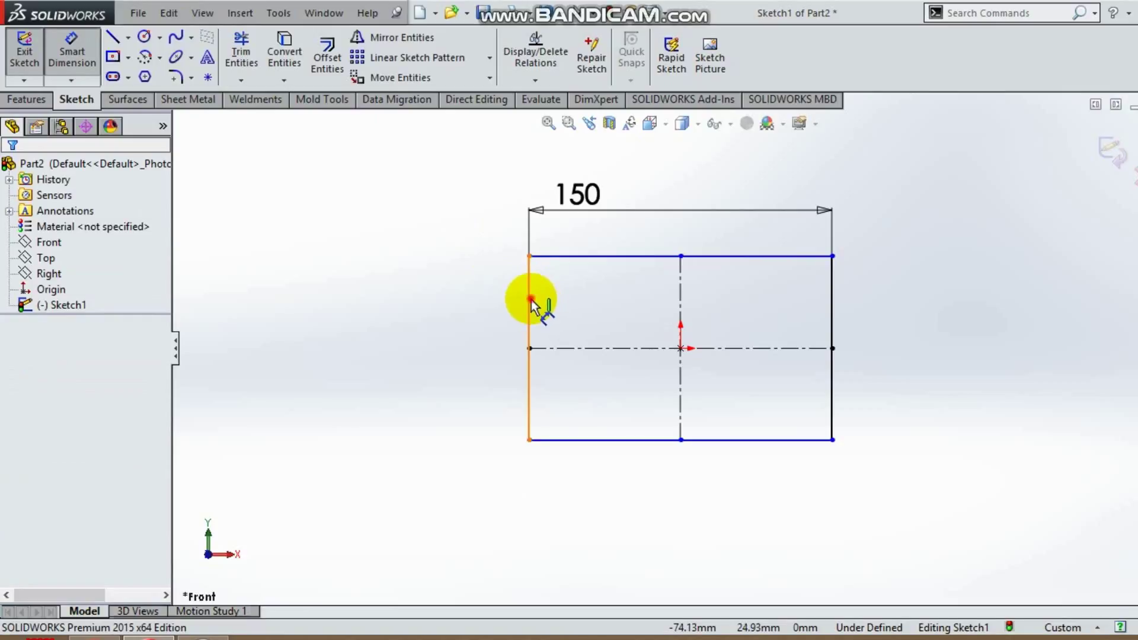
{"action": "left_click", "coordinate": [532, 303]}
{"action": "left_click", "coordinate": [483, 318]}
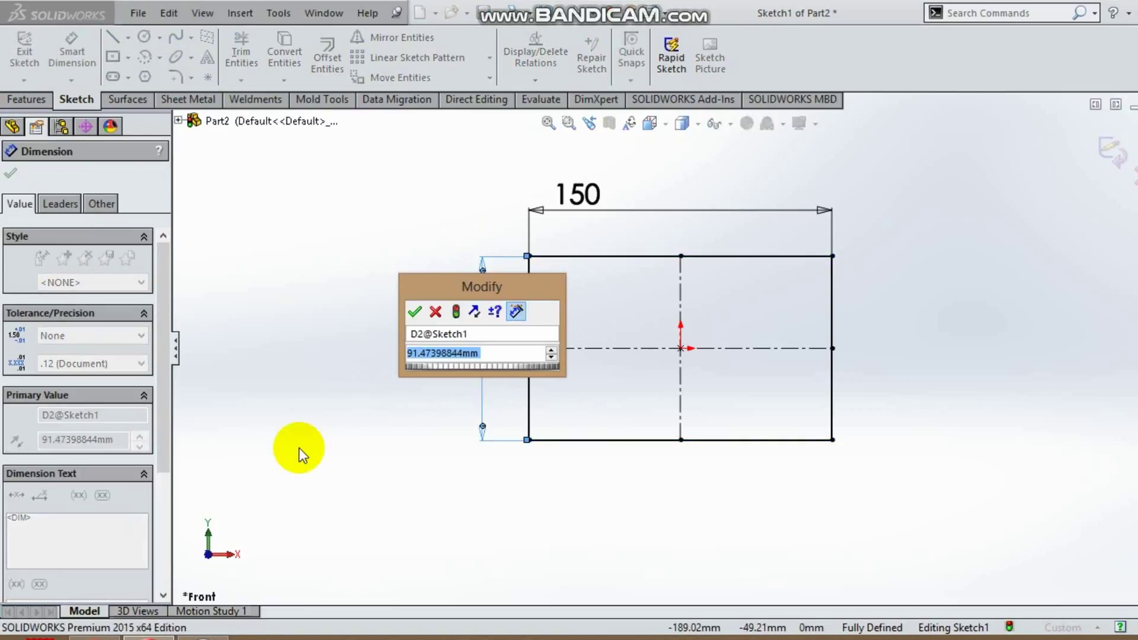
{"action": "type", "text": "100"}
{"action": "key", "text": "Return"}
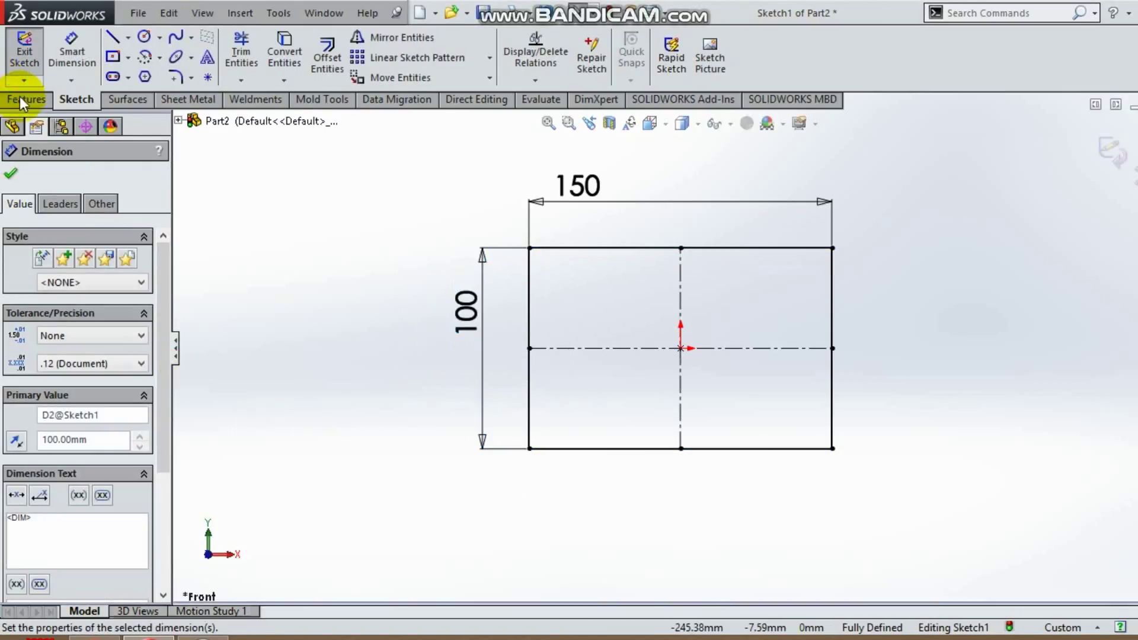
Extrude the rectangle profile as a blind boss with a depth of 30 mm
{"action": "left_click", "coordinate": [23, 100]}
{"action": "left_click", "coordinate": [10, 173]}
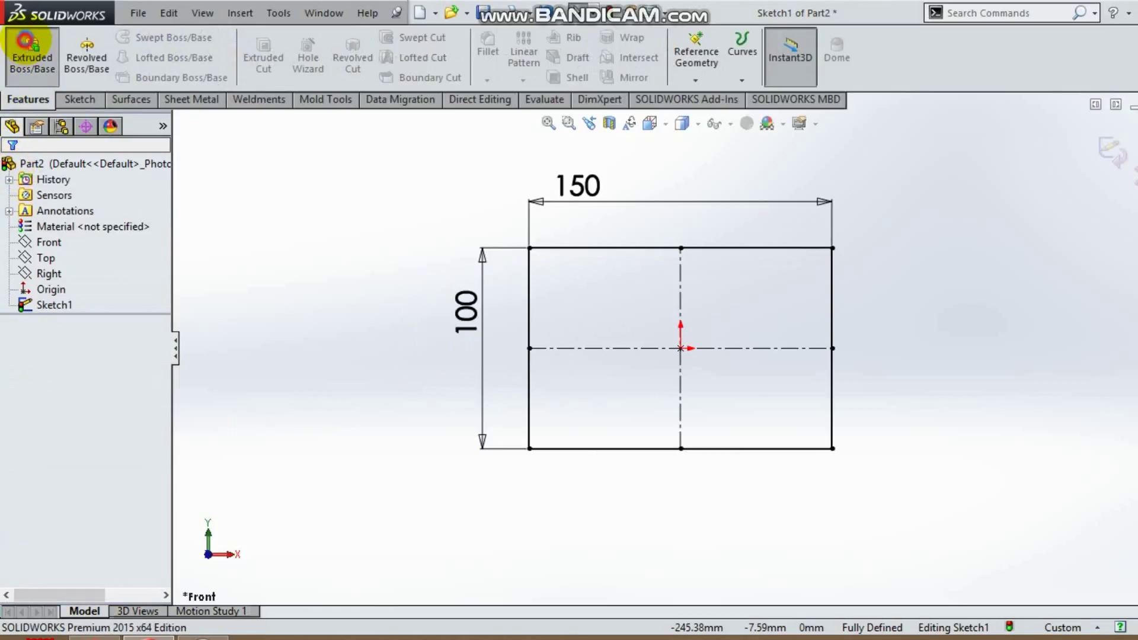
{"action": "left_click", "coordinate": [28, 44]}
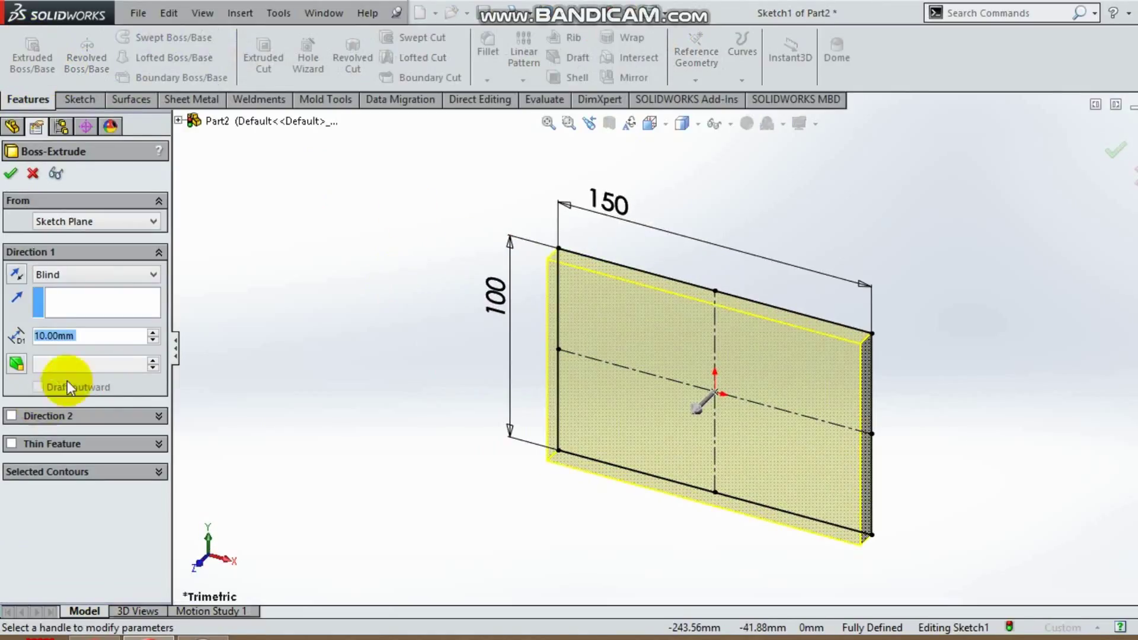
{"action": "type", "text": "30"}
{"action": "key", "text": "Return"}
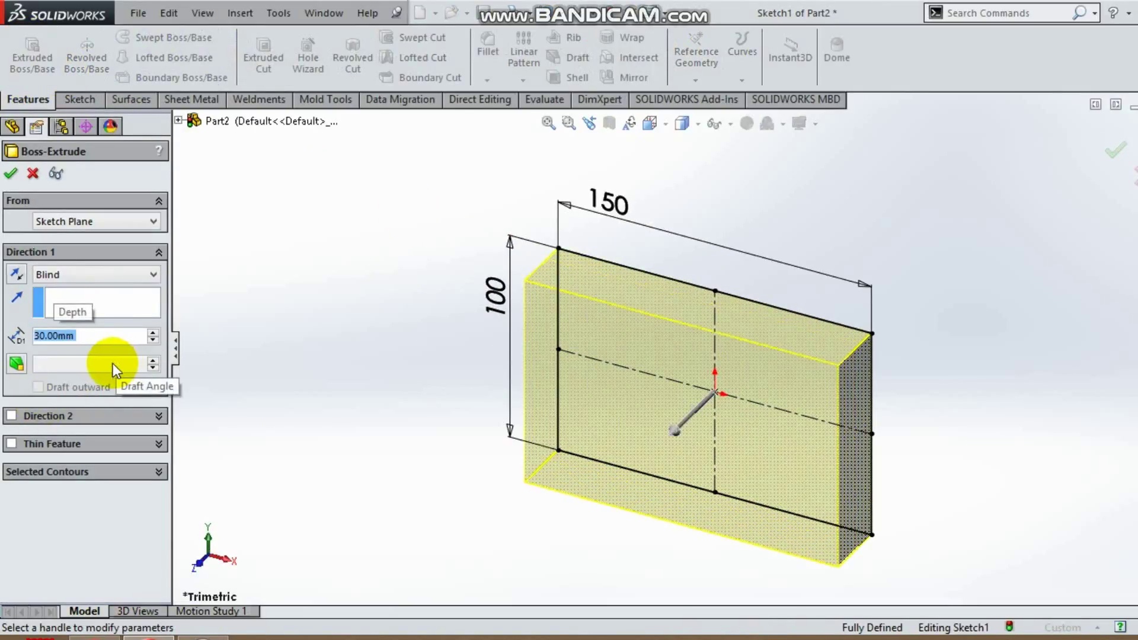
{"action": "left_click", "coordinate": [12, 173]}
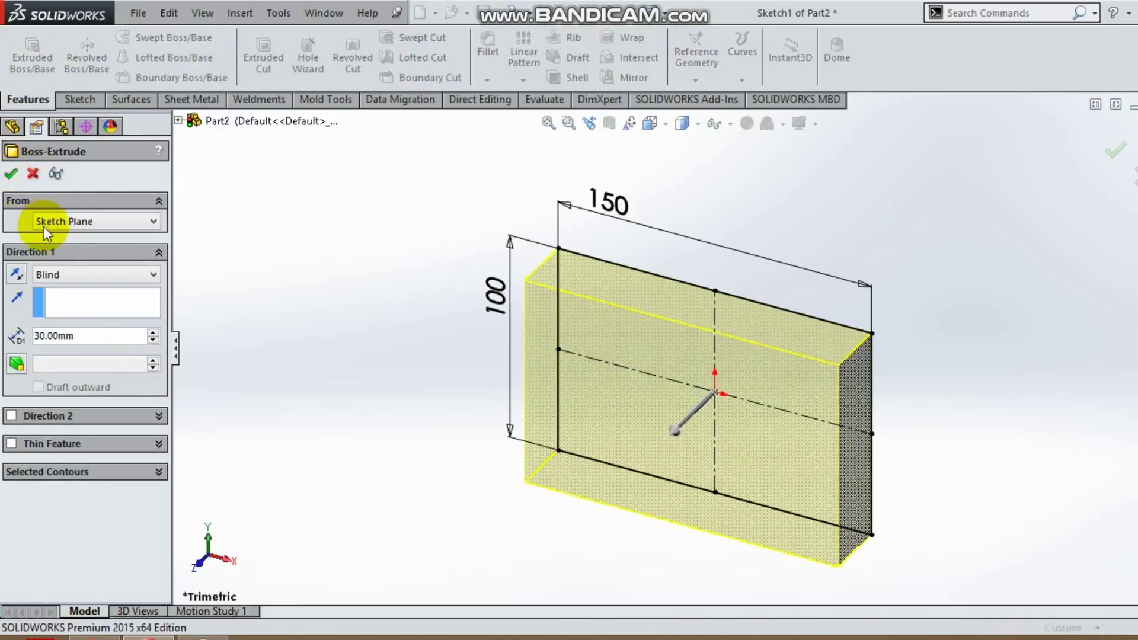
{"action": "left_click", "coordinate": [401, 248]}
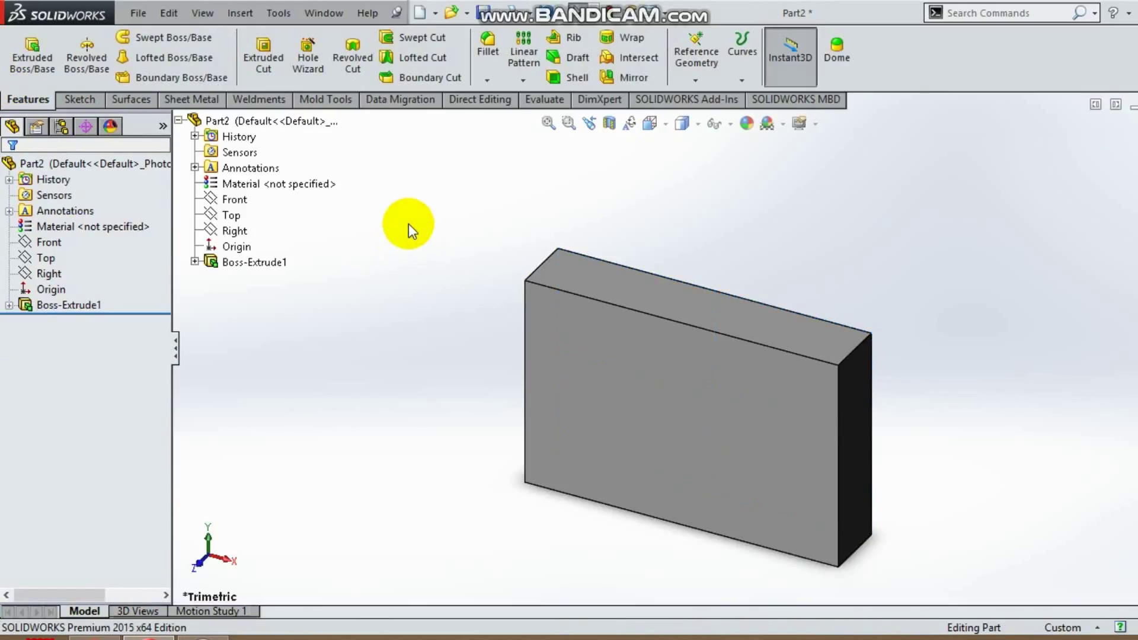
Fillet the block's four short corner edges with a symmetric 10 mm radius
{"action": "left_click", "coordinate": [492, 44]}
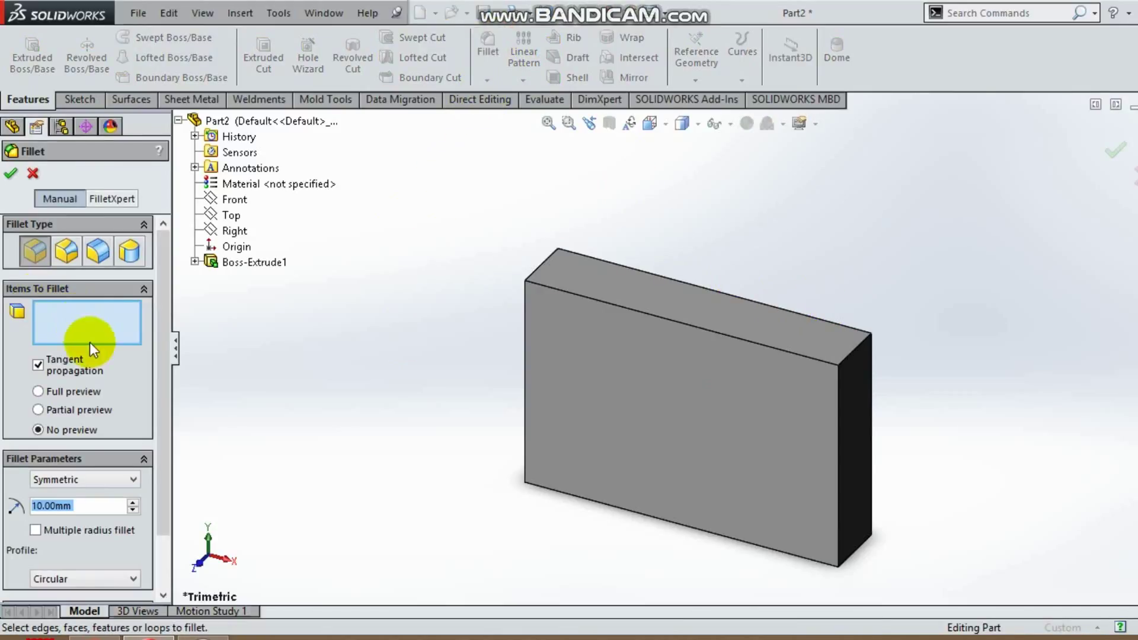
{"action": "left_click", "coordinate": [856, 350]}
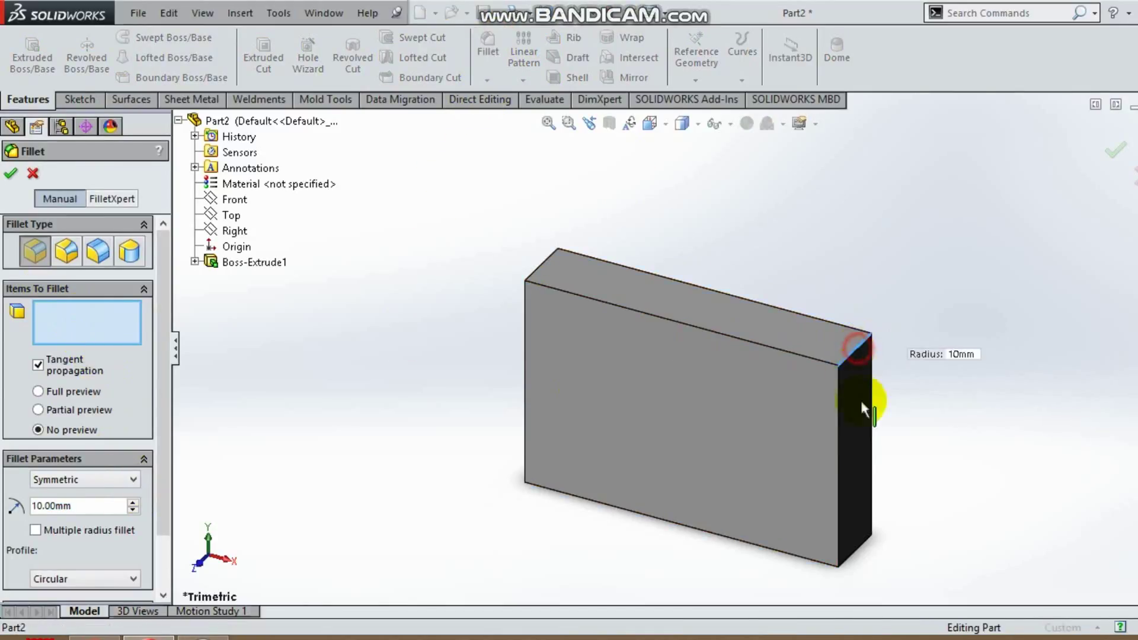
{"action": "middle_click_drag", "start_coordinate": [889, 425], "coordinate": [721, 453]}
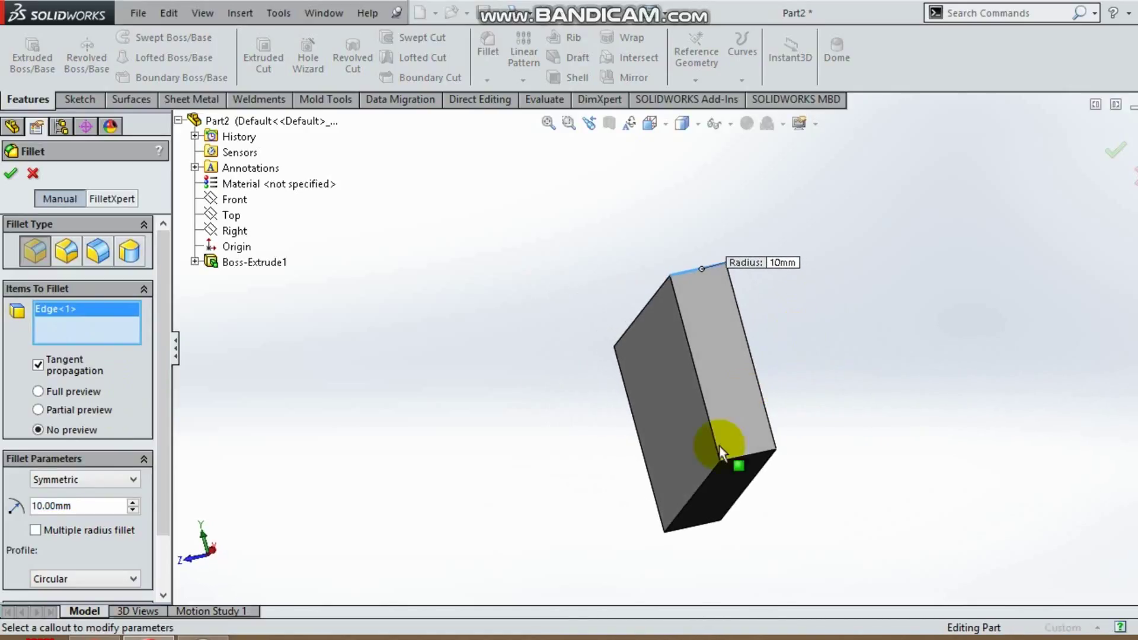
{"action": "left_click", "coordinate": [743, 460]}
{"action": "middle_click_drag", "start_coordinate": [741, 541], "coordinate": [703, 500]}
{"action": "left_click", "coordinate": [713, 552]}
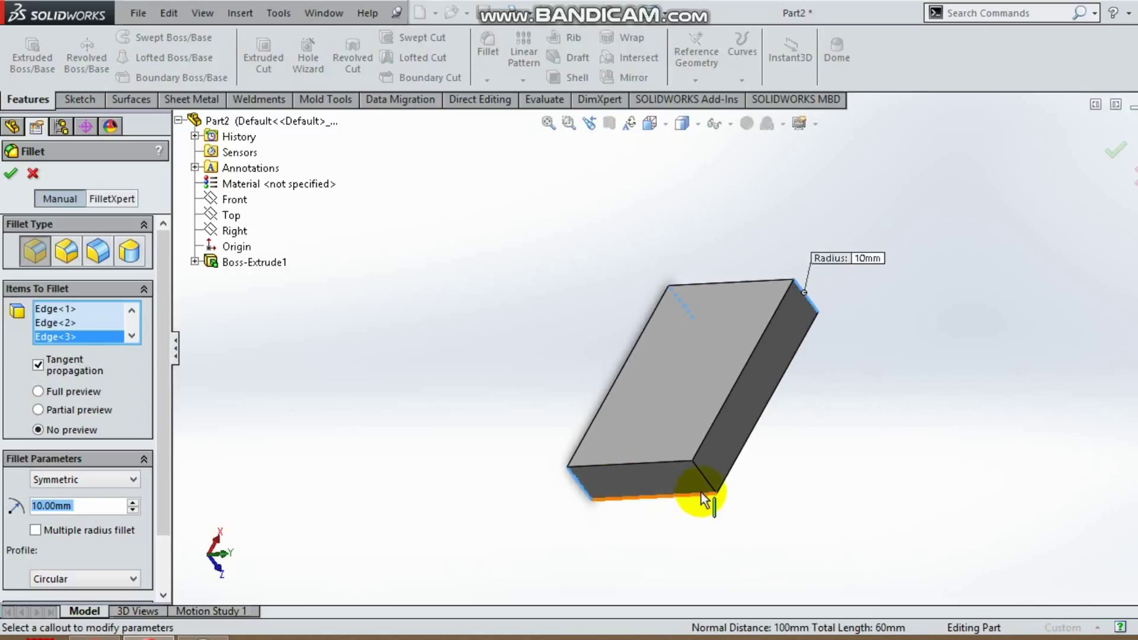
{"action": "left_click", "coordinate": [706, 483]}
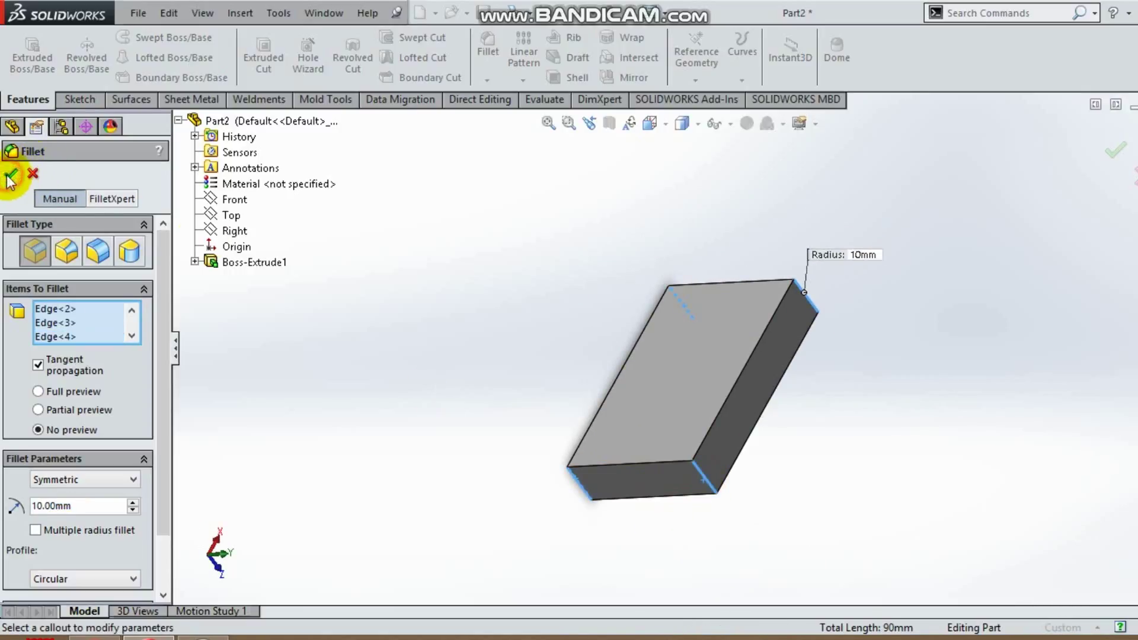
{"action": "left_click", "coordinate": [841, 463]}
Start a sketch on the block's large front face and draw a circle of about 5.3 mm radius at the upper-left corner fillet's centre
{"action": "middle_click_drag", "start_coordinate": [770, 502], "coordinate": [675, 349]}
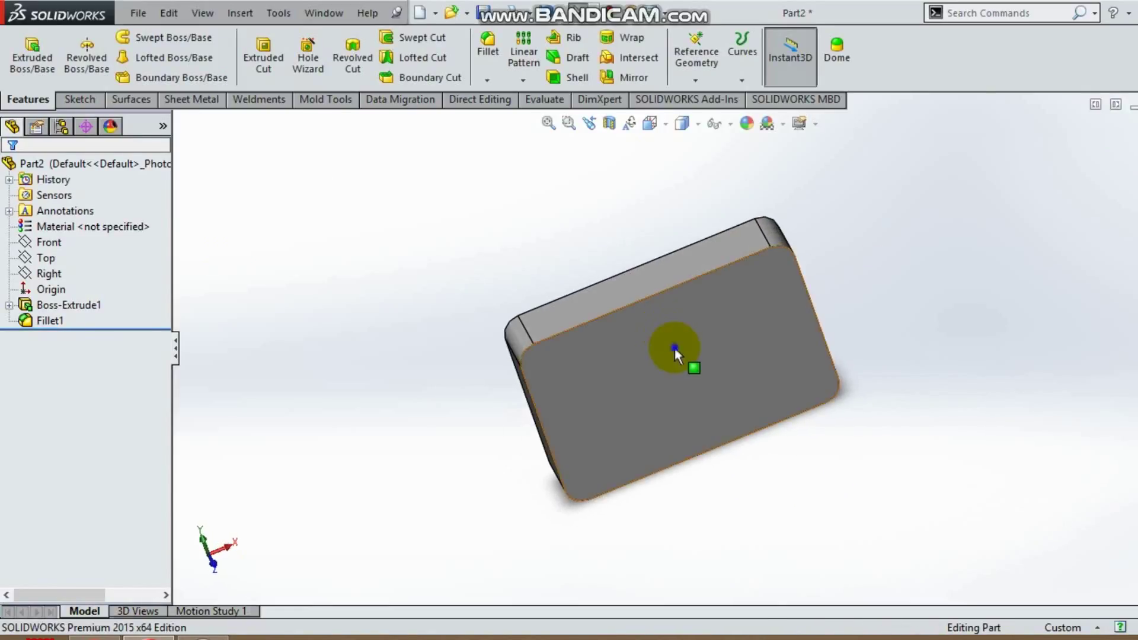
{"action": "right_click", "coordinate": [695, 342]}
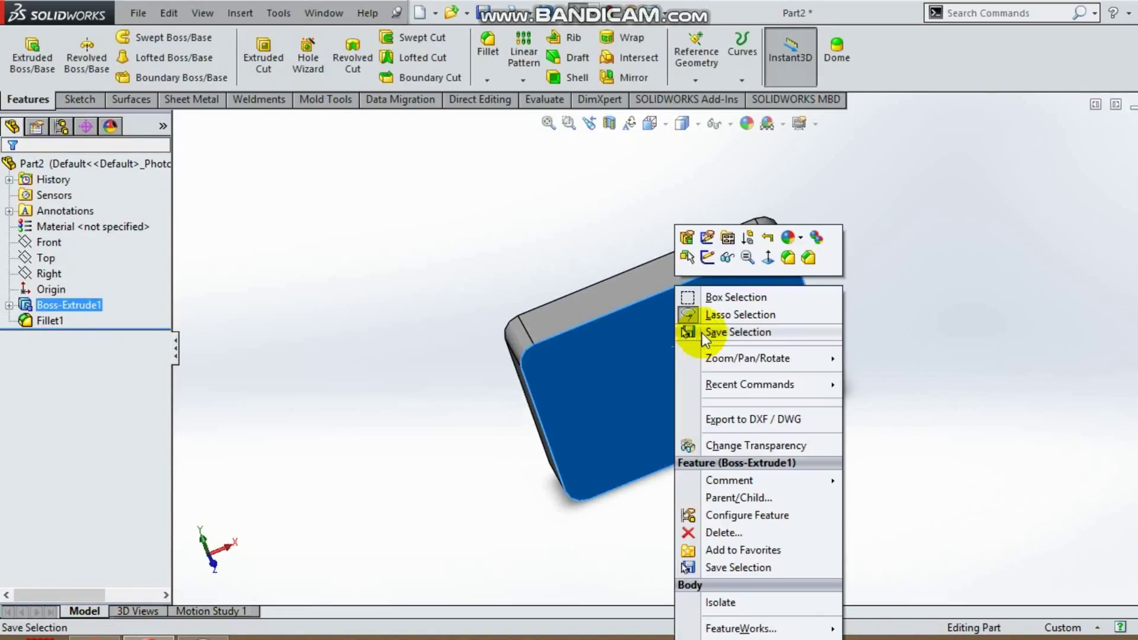
{"action": "left_click", "coordinate": [766, 260]}
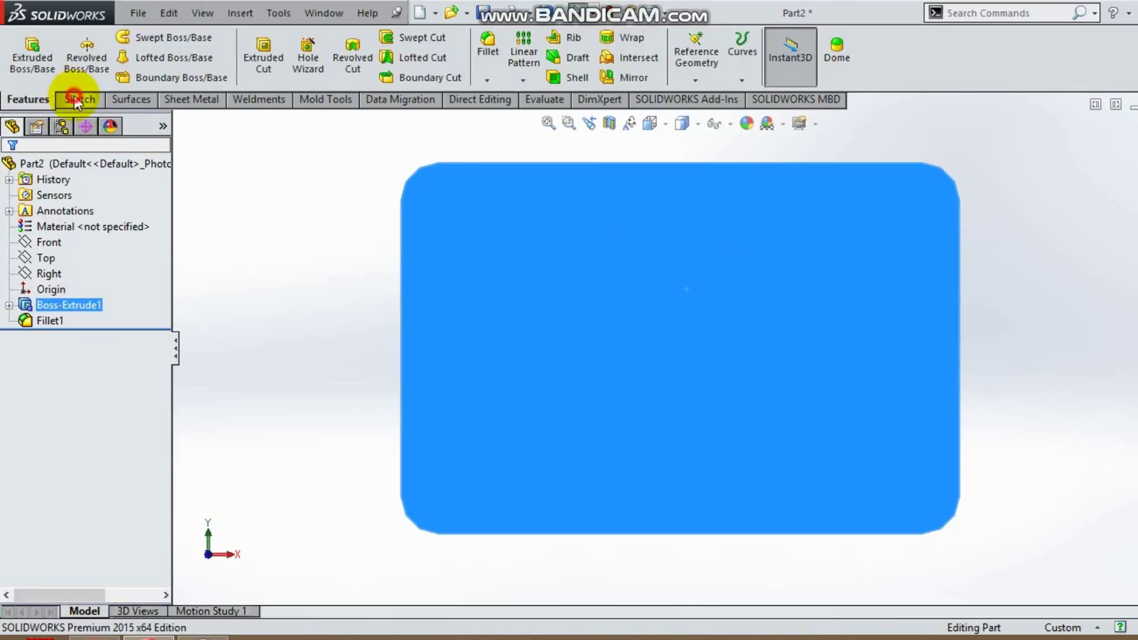
{"action": "left_click", "coordinate": [72, 96]}
{"action": "left_click", "coordinate": [146, 37]}
{"action": "left_click", "coordinate": [452, 215]}
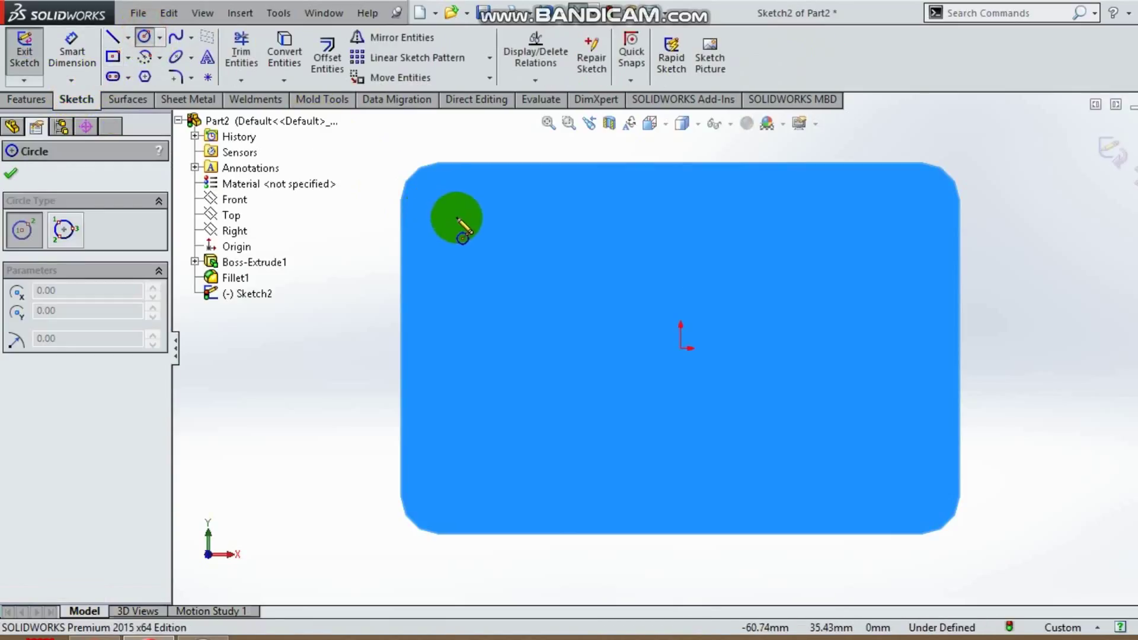
{"action": "left_click_drag", "start_coordinate": [411, 171], "coordinate": [437, 198]}
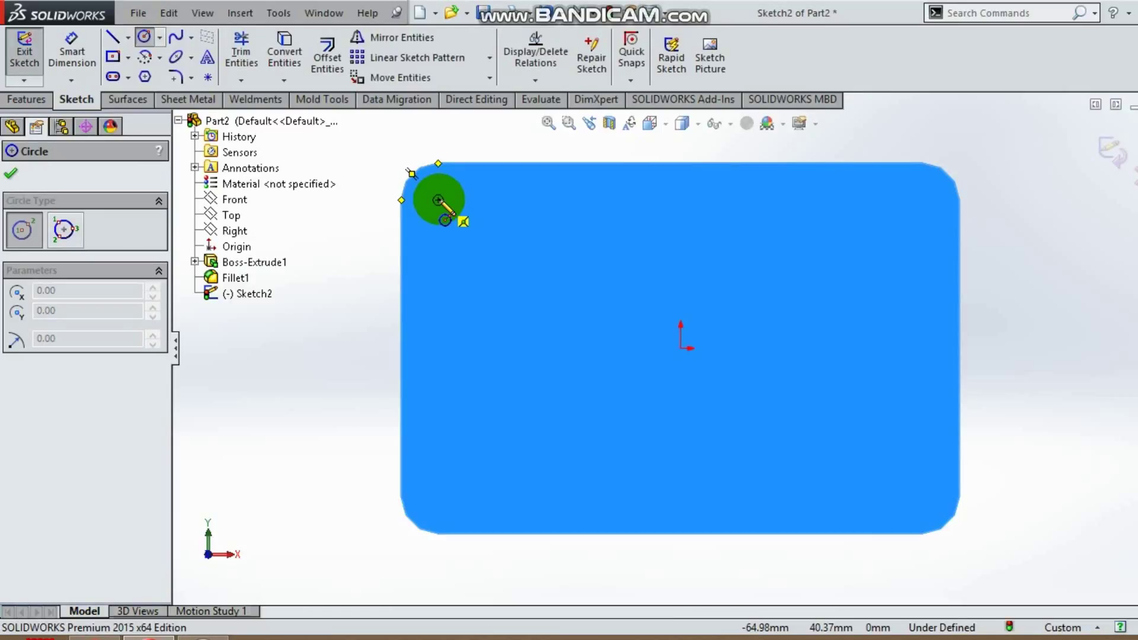
{"action": "left_click", "coordinate": [438, 200]}
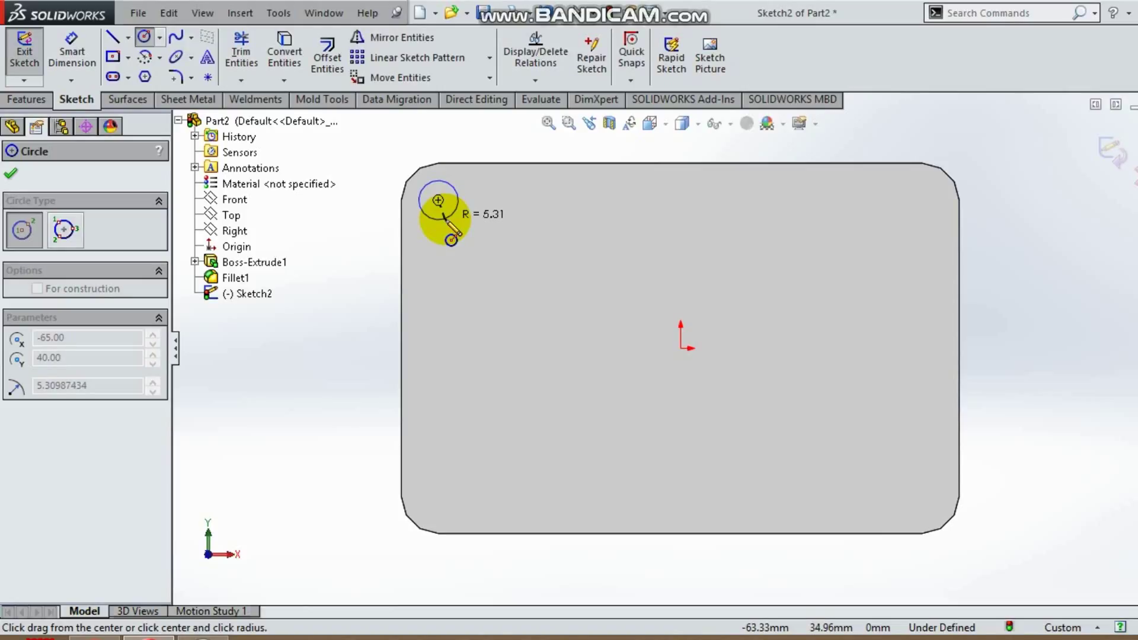
{"action": "left_click", "coordinate": [444, 218]}
Dimension the upper-left corner circle and set its diameter to 10 mm
{"action": "left_click", "coordinate": [71, 54]}
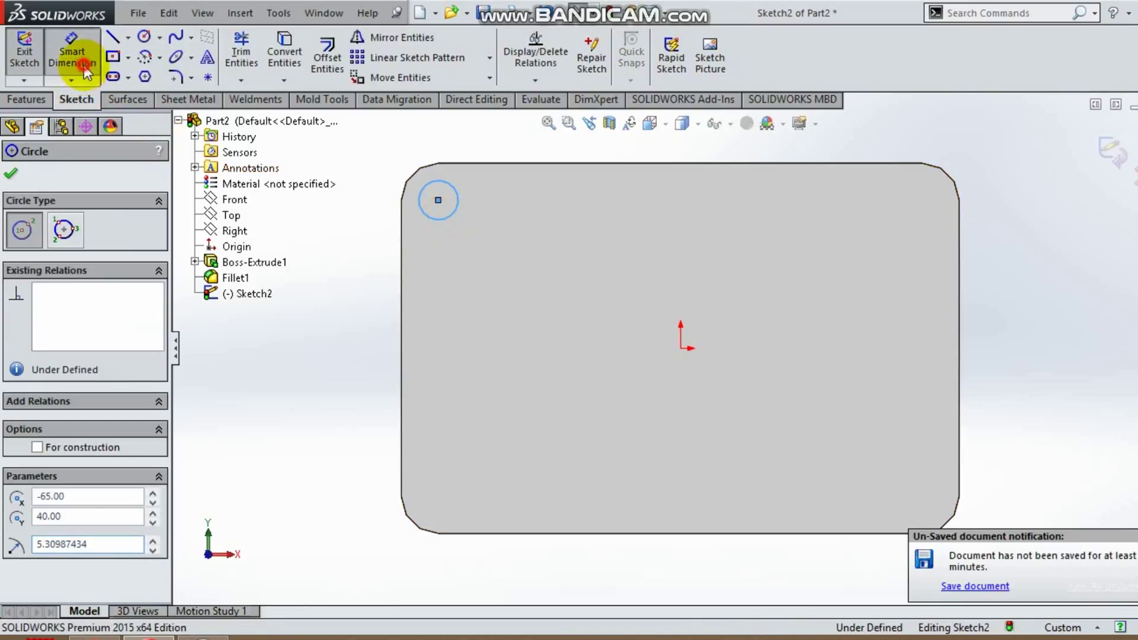
{"action": "left_click", "coordinate": [447, 221]}
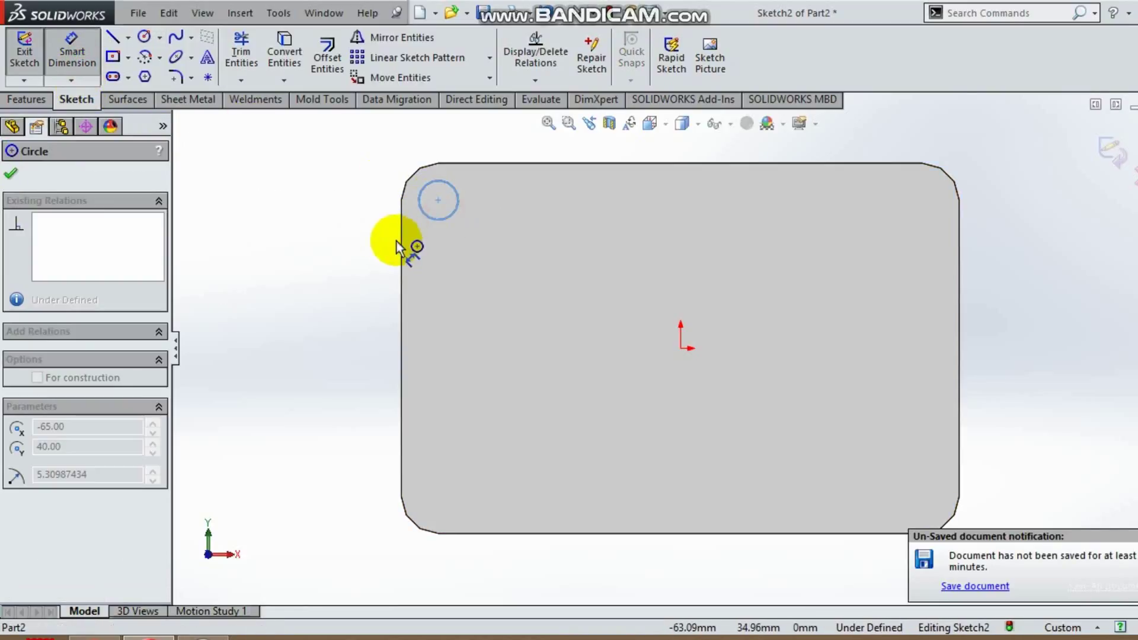
{"action": "left_click", "coordinate": [363, 241]}
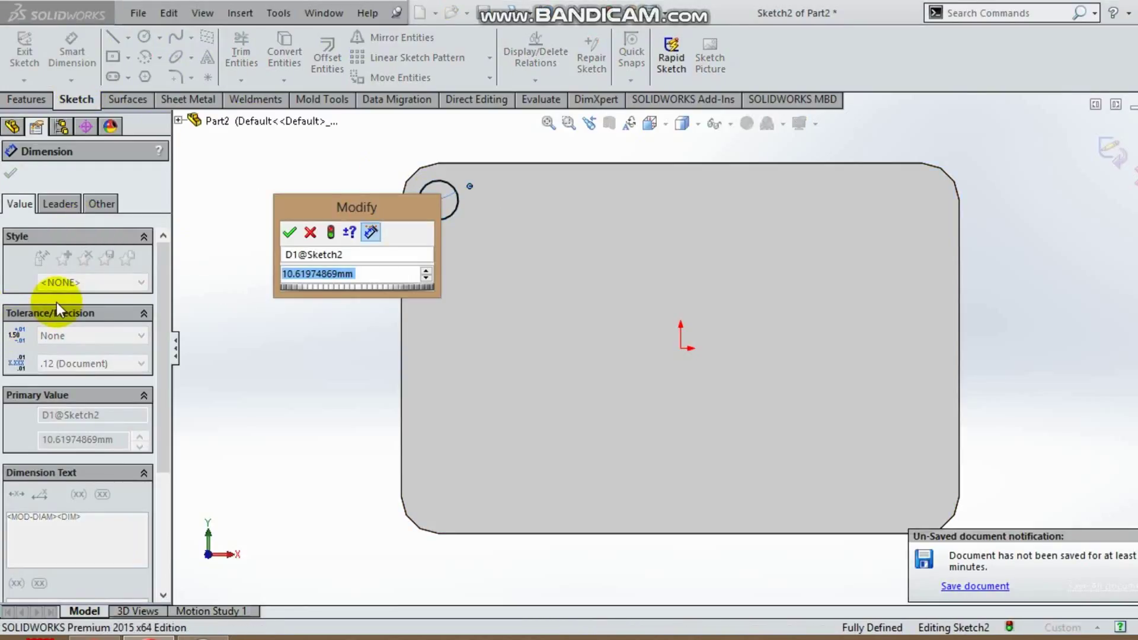
{"action": "type", "text": "10"}
{"action": "key", "text": "Return"}
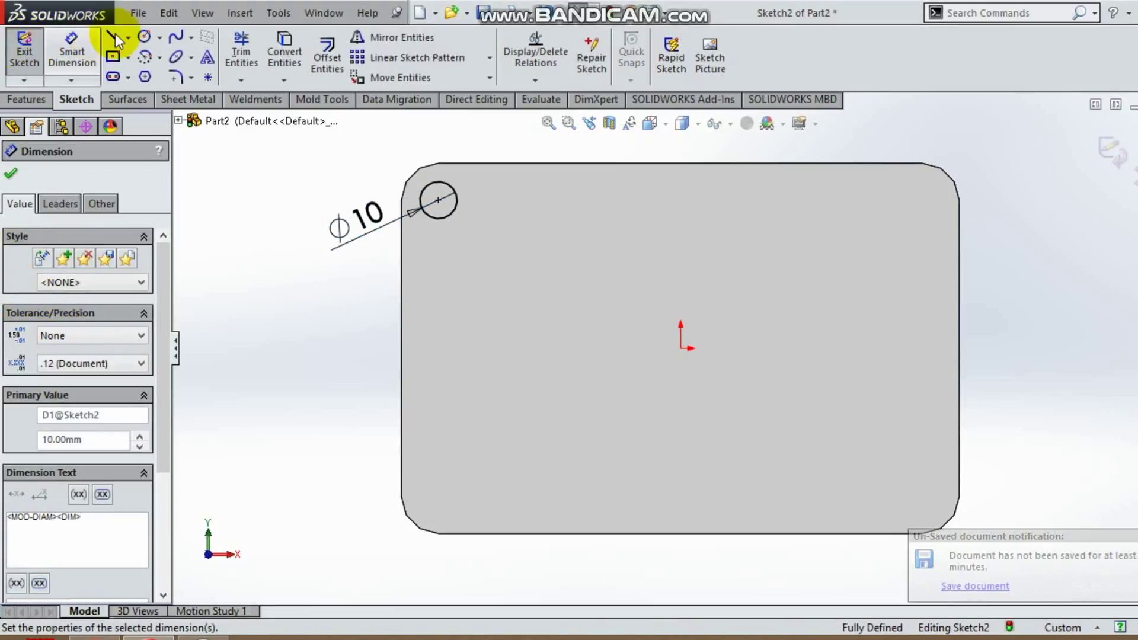
Draw circles of about 4.8, 3.9 and 4.1 mm radius at the lower-left, lower-right and upper-right corner fillet centres
{"action": "left_click", "coordinate": [144, 36]}
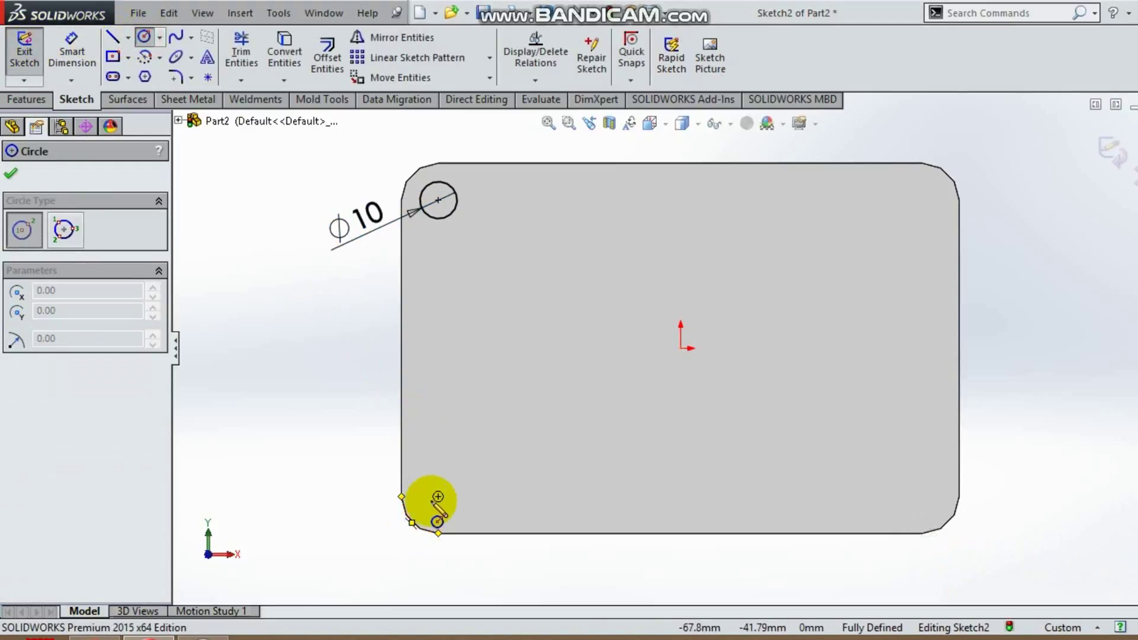
{"action": "left_click", "coordinate": [438, 497]}
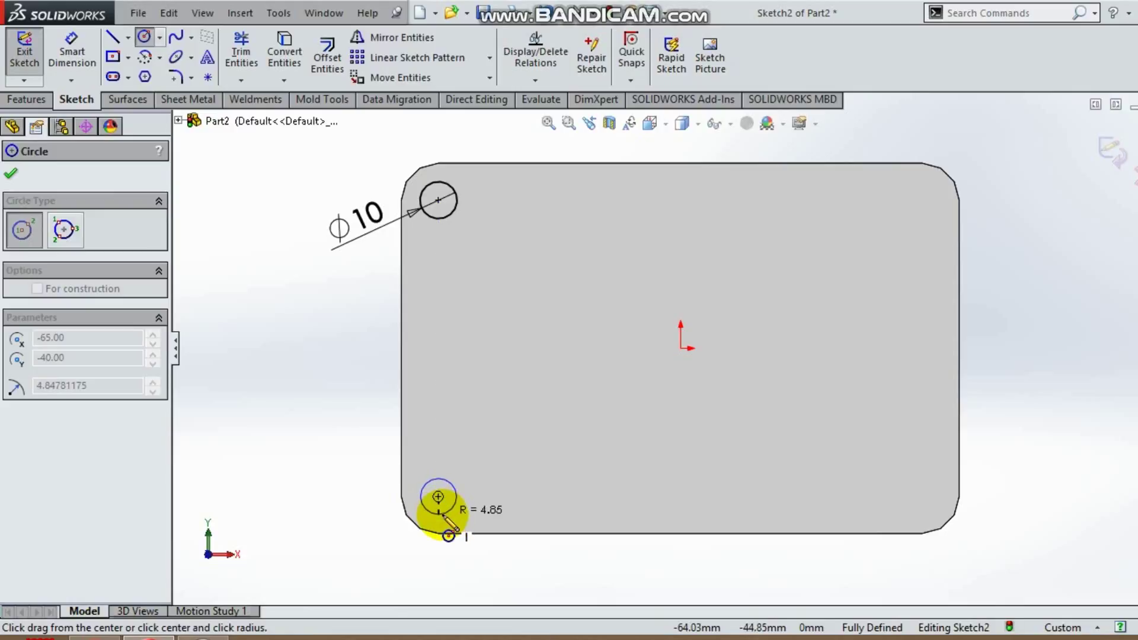
{"action": "left_click", "coordinate": [442, 514]}
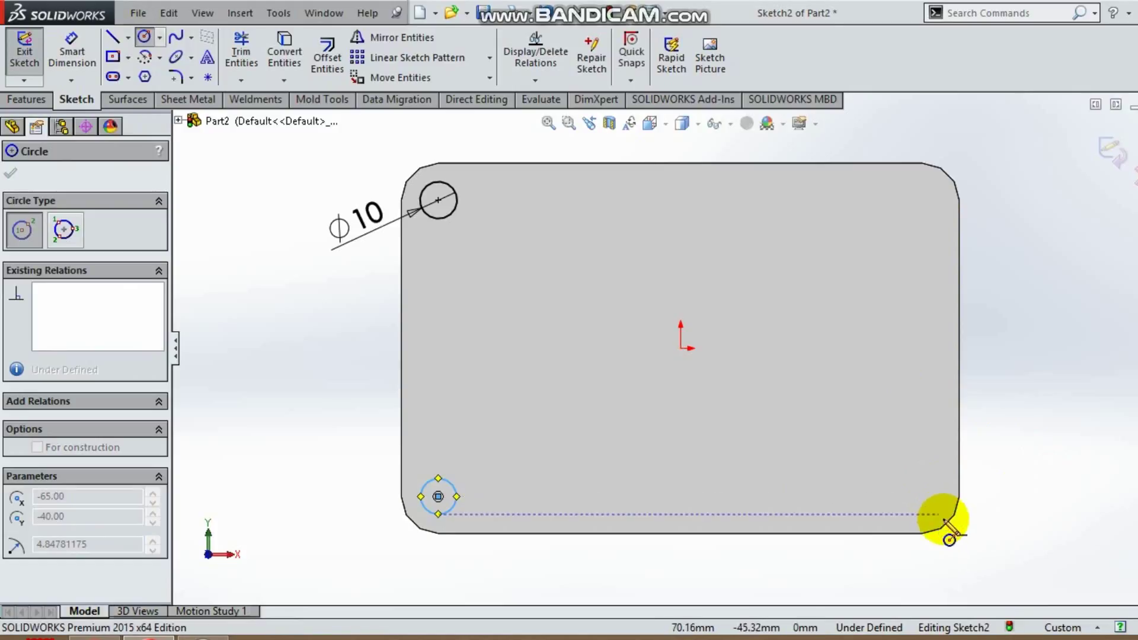
{"action": "left_click", "coordinate": [923, 497]}
{"action": "left_click", "coordinate": [916, 510]}
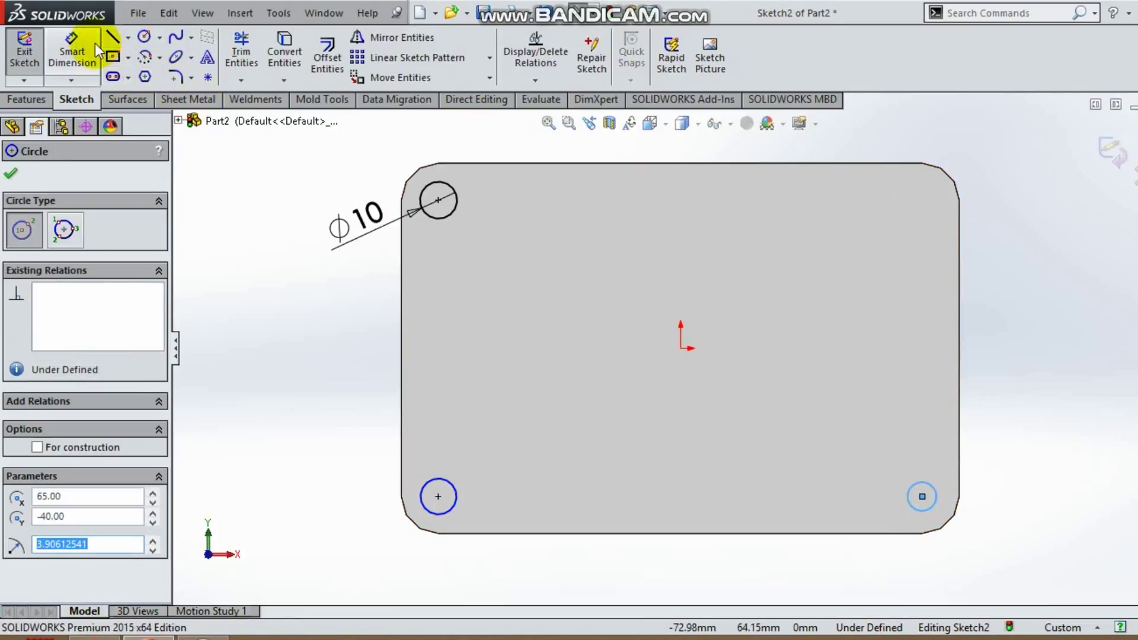
{"action": "left_click", "coordinate": [141, 41]}
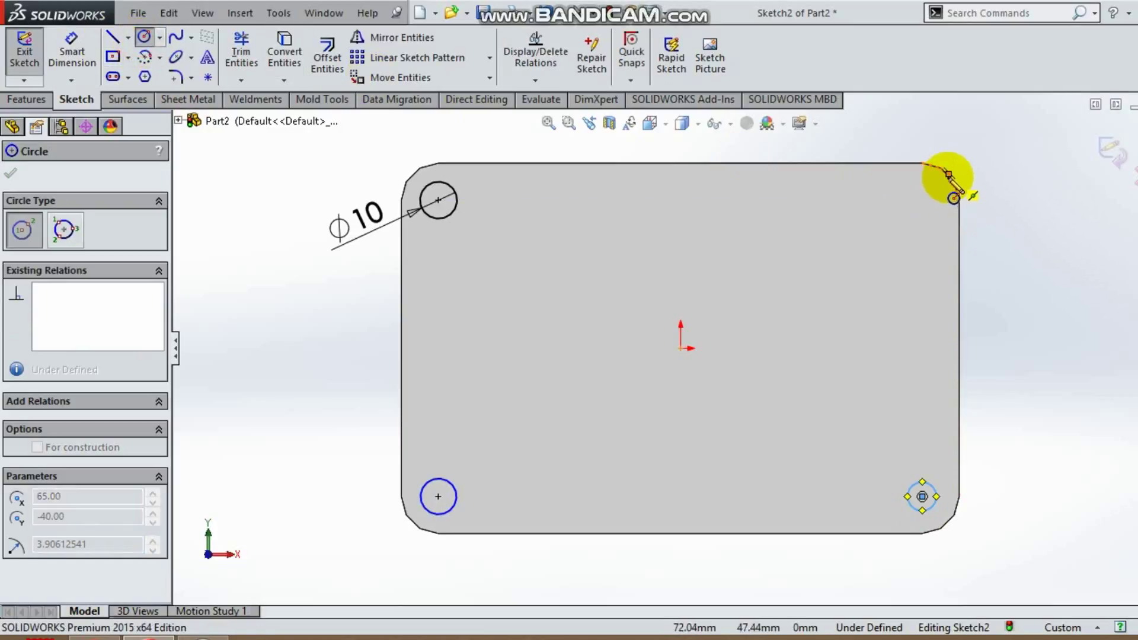
{"action": "left_click_drag", "start_coordinate": [923, 200], "coordinate": [934, 212]}
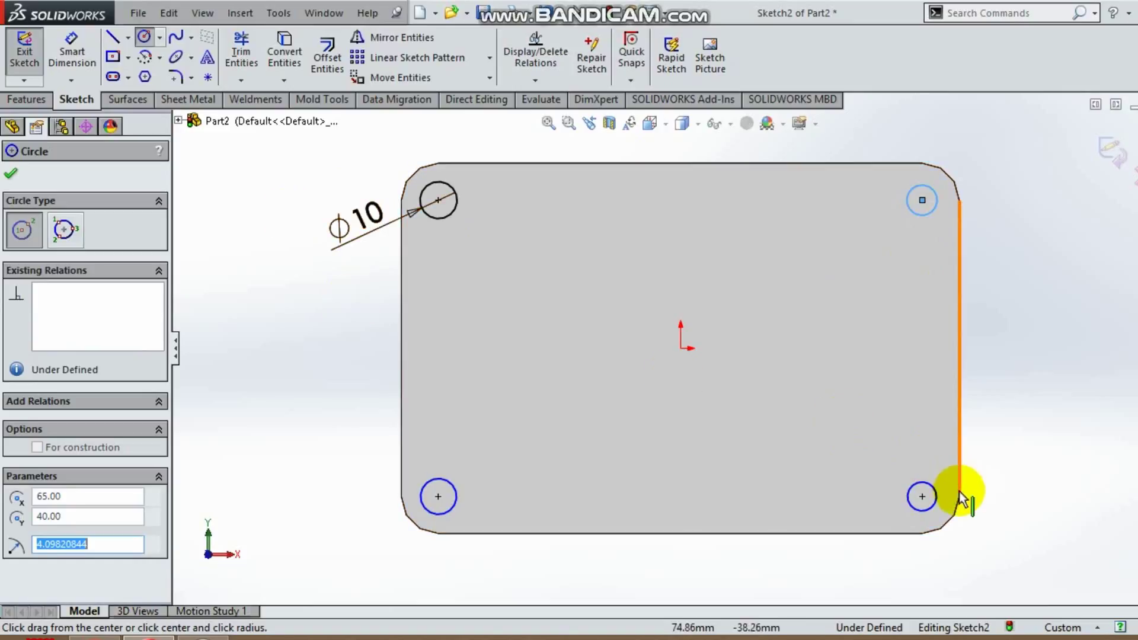
Dimension the lower-left corner circle and set its diameter to 10 mm
{"action": "left_click", "coordinate": [935, 497], "text": "ctrl"}
{"action": "left_click", "coordinate": [439, 487], "text": "ctrl"}
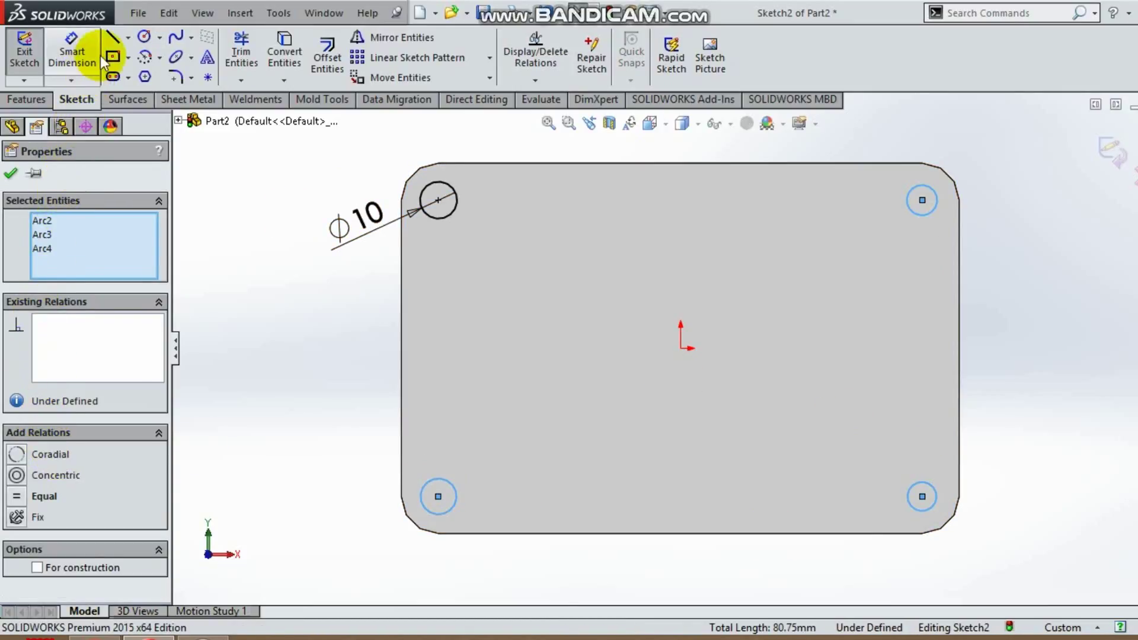
{"action": "left_click", "coordinate": [89, 59]}
{"action": "left_click", "coordinate": [439, 481]}
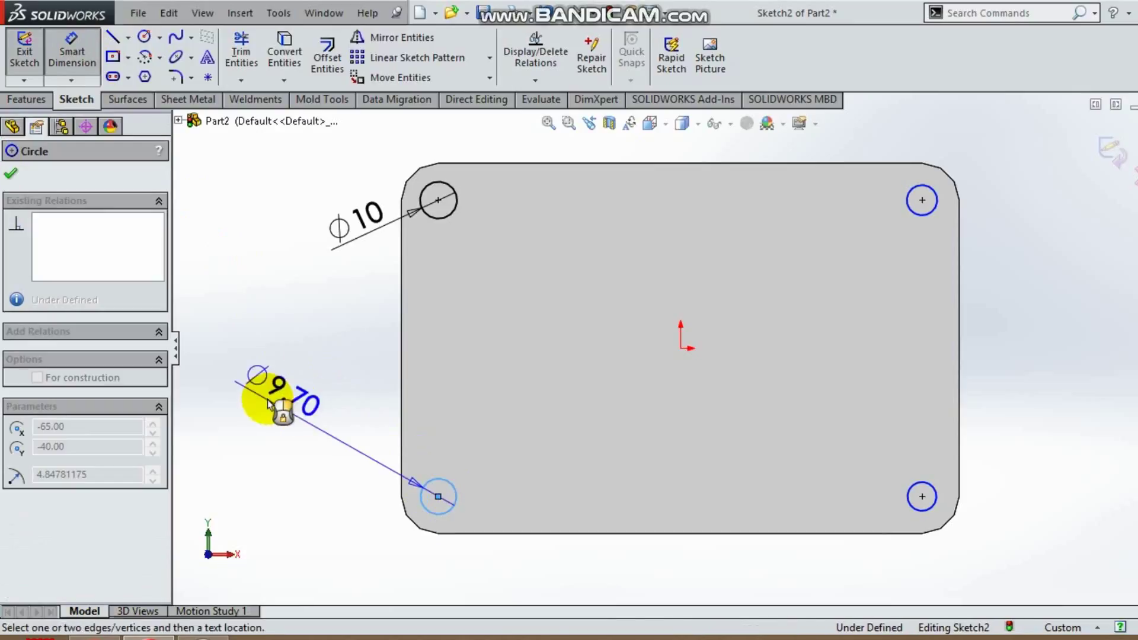
{"action": "left_click", "coordinate": [295, 418]}
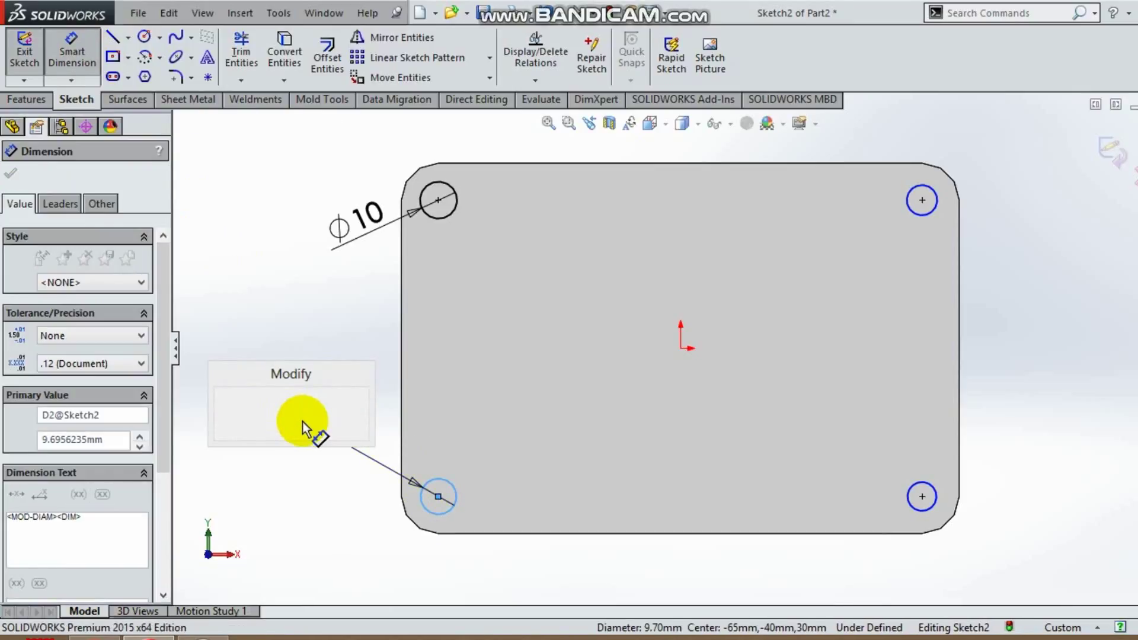
{"action": "key", "text": "Return"}
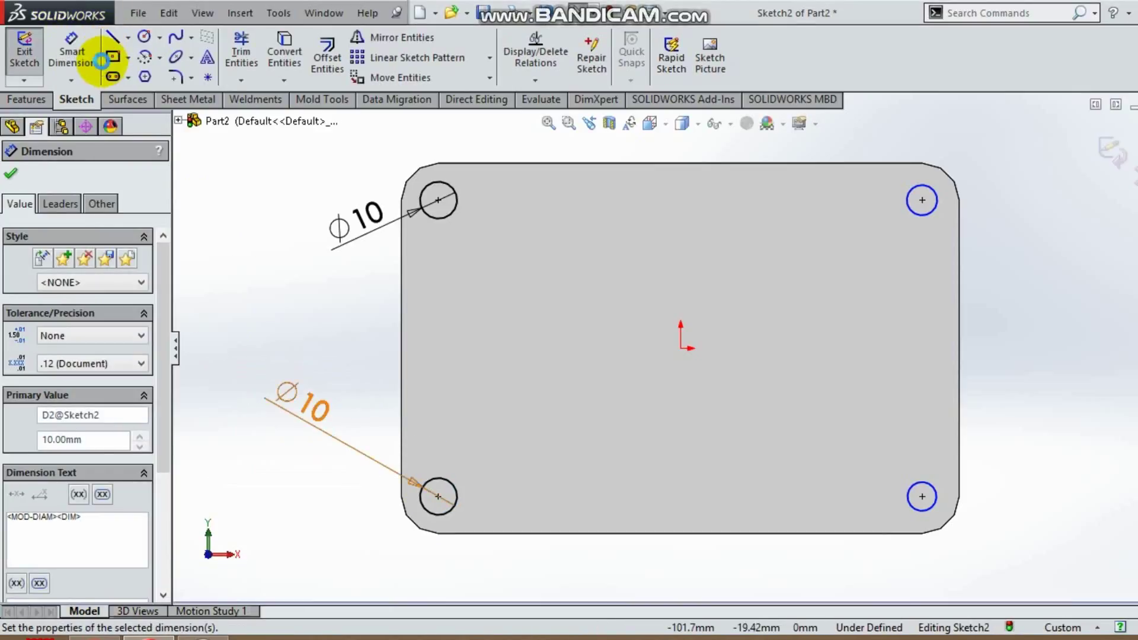
Dimension the lower-right and upper-right corner circles, setting each diameter to 10 mm
{"action": "left_click", "coordinate": [85, 51]}
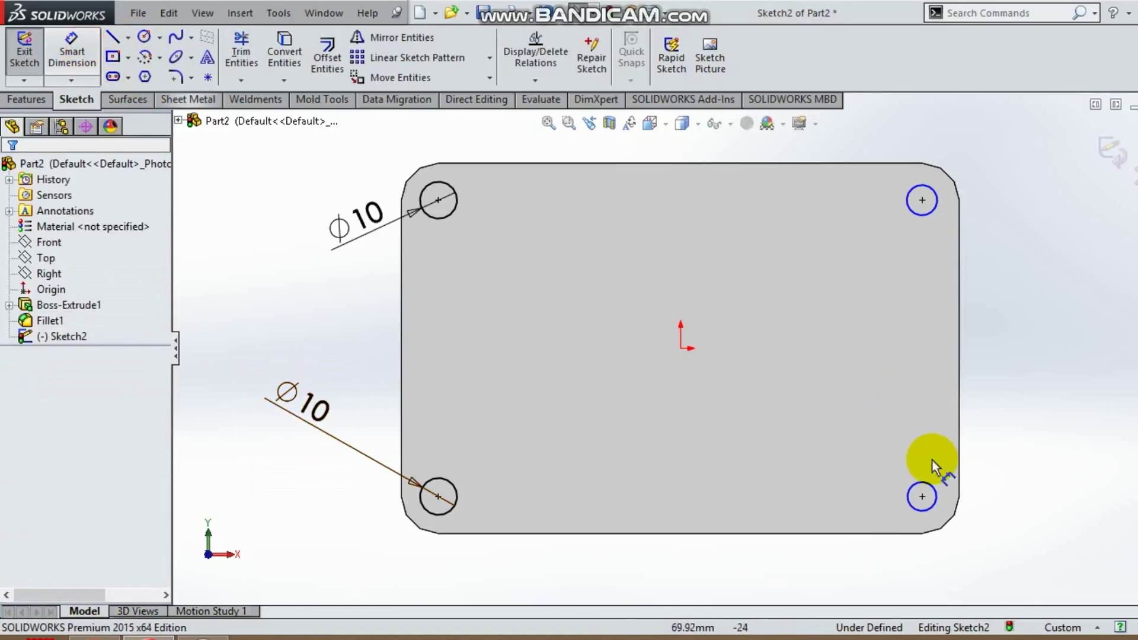
{"action": "left_click", "coordinate": [934, 487]}
{"action": "left_click", "coordinate": [989, 452]}
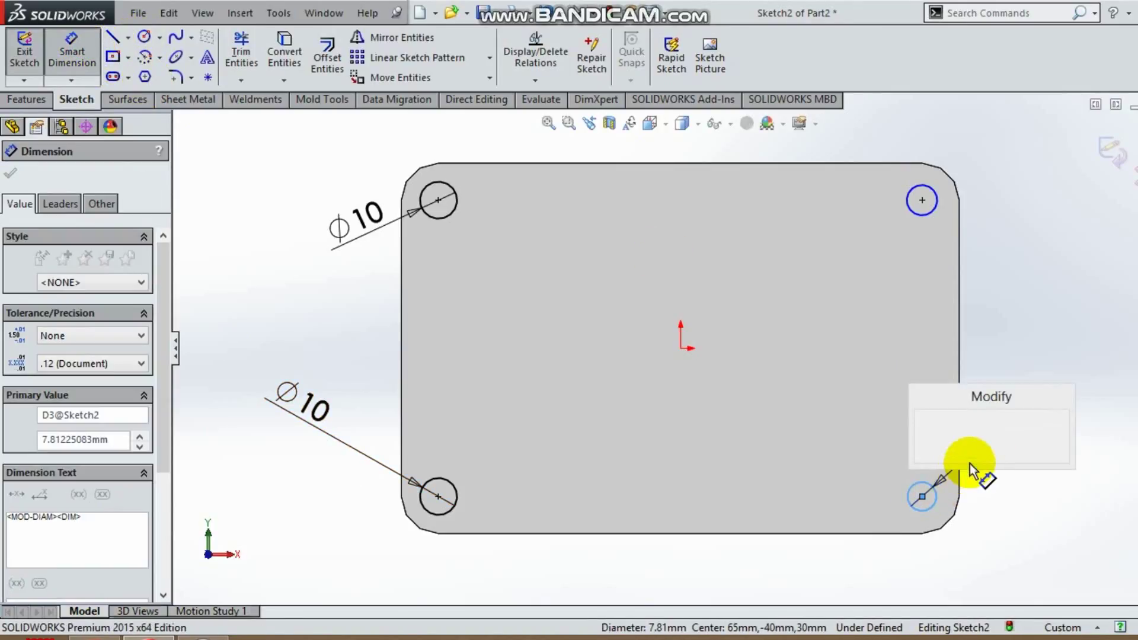
{"action": "key", "text": "Return"}
{"action": "left_click", "coordinate": [71, 48]}
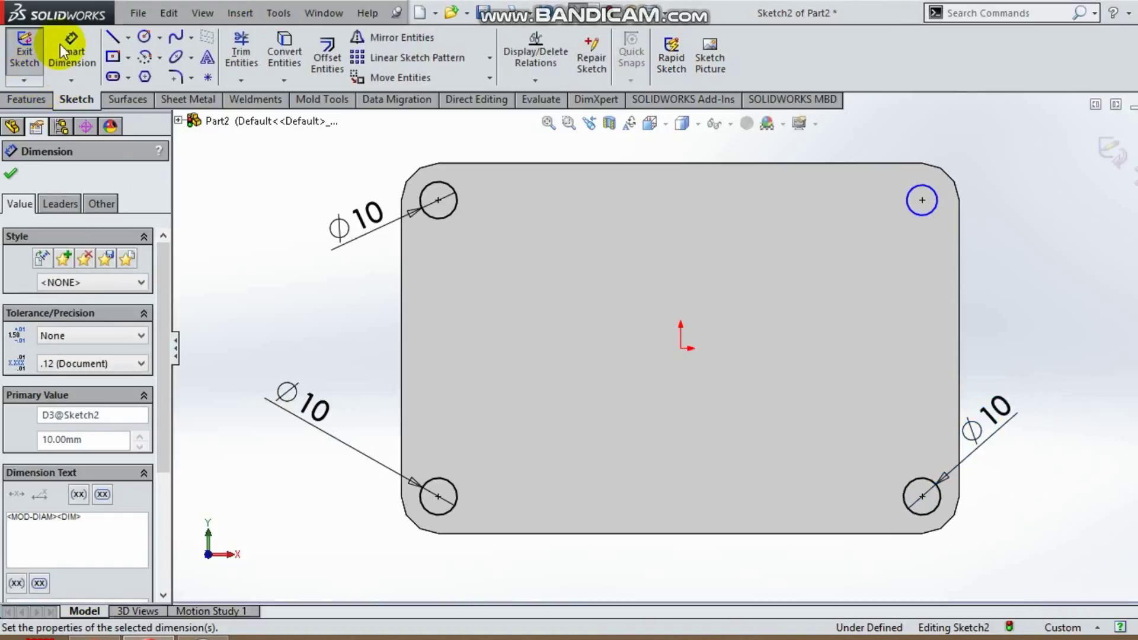
{"action": "left_click", "coordinate": [941, 203]}
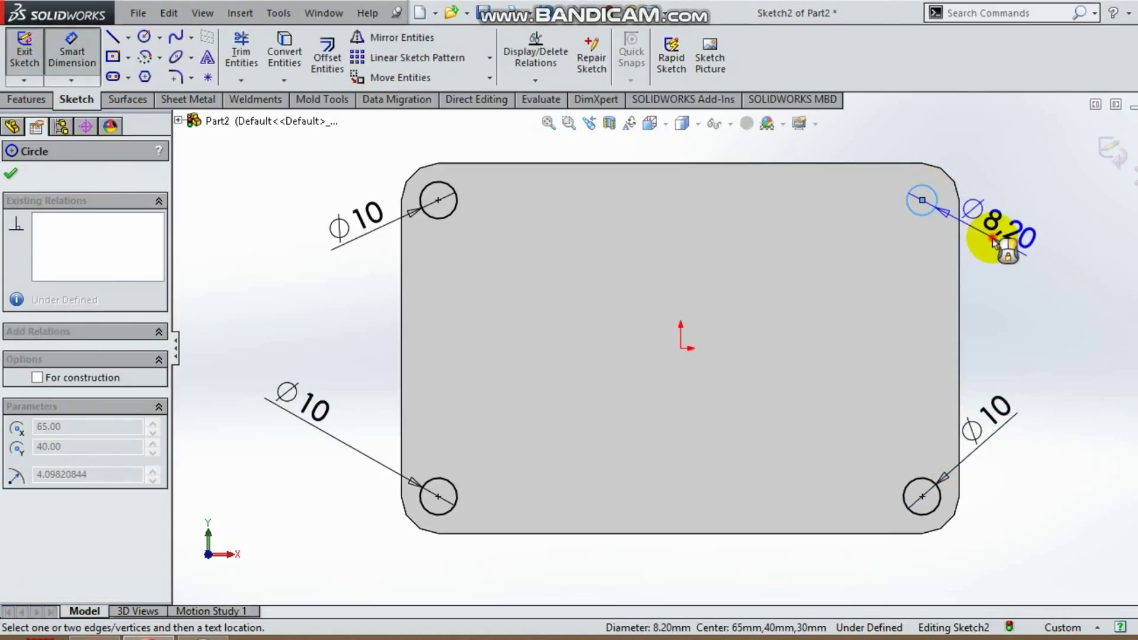
{"action": "left_click", "coordinate": [987, 219]}
{"action": "type", "text": "10"}
{"action": "key", "text": "Return"}
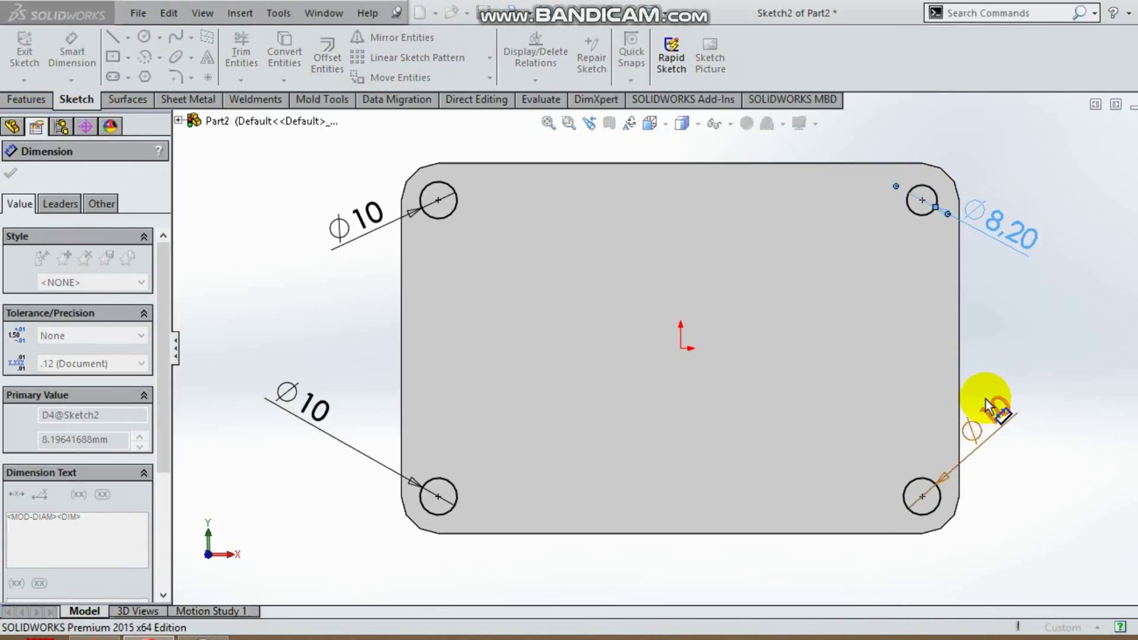
Cut-extrude the four corner circles through the block with a blind depth of 30 mm
{"action": "left_click", "coordinate": [33, 106]}
{"action": "left_click", "coordinate": [263, 54]}
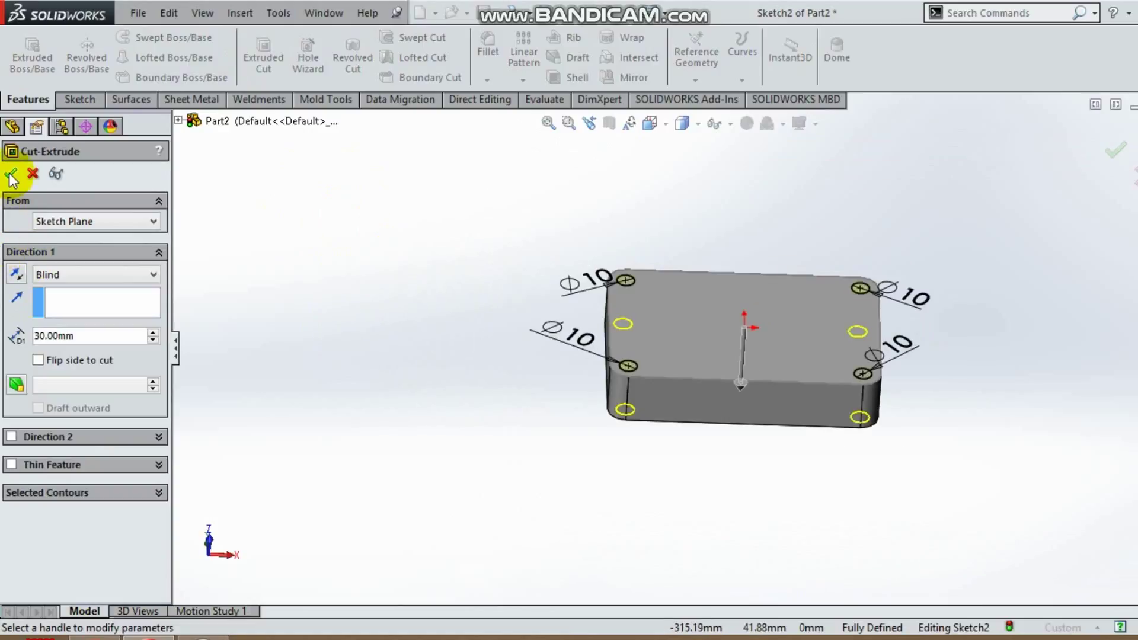
{"action": "left_click", "coordinate": [10, 175]}
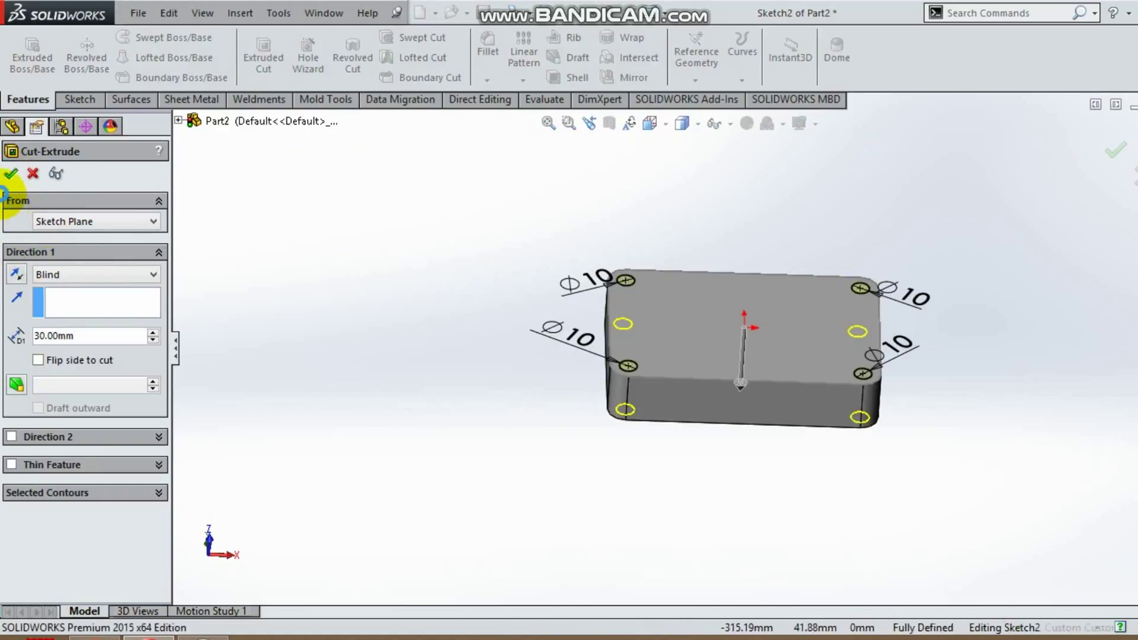
{"action": "left_click", "coordinate": [745, 201]}
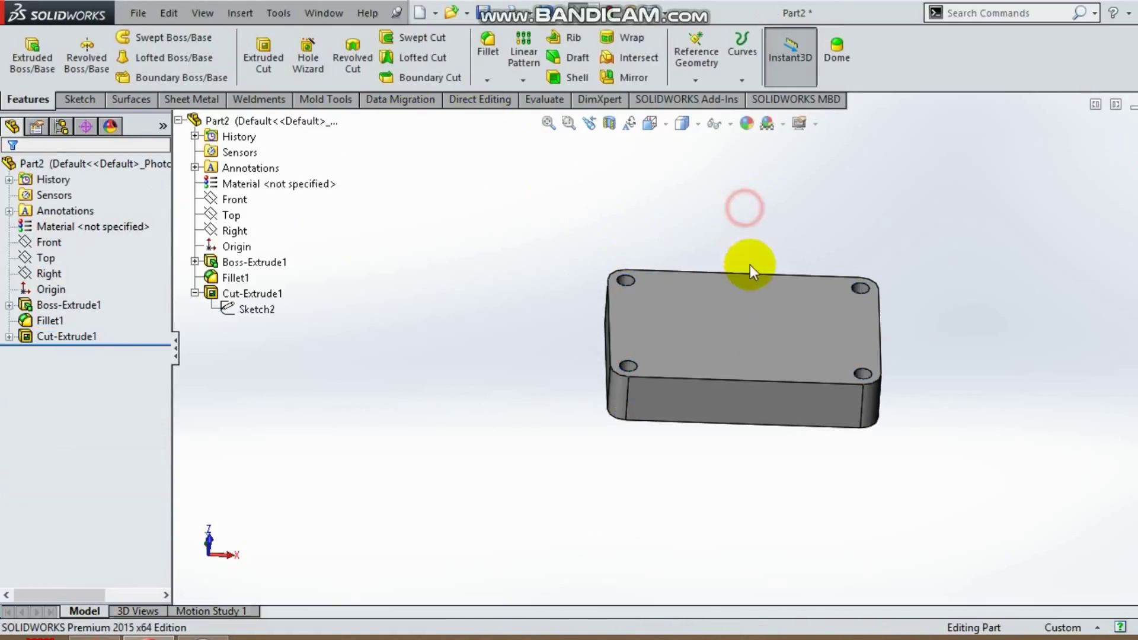
Sketch a circle centred on the origin on the block's large front face and set its radius to 35 mm
{"action": "middle_click_drag", "start_coordinate": [741, 406], "coordinate": [742, 465]}
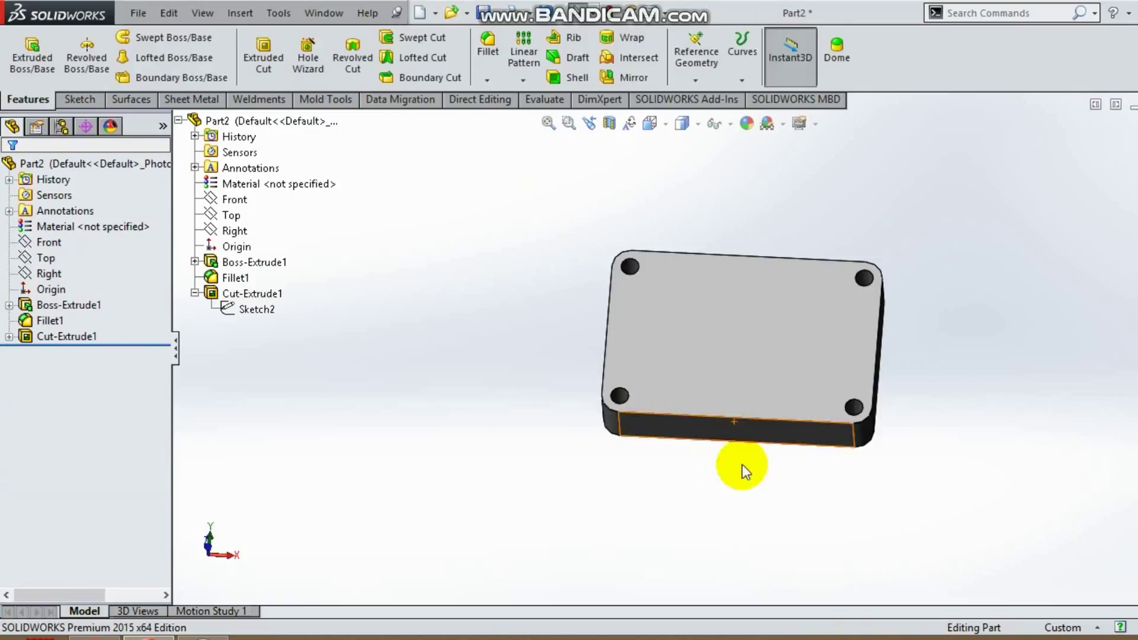
{"action": "right_click", "coordinate": [732, 335]}
{"action": "left_click", "coordinate": [823, 256]}
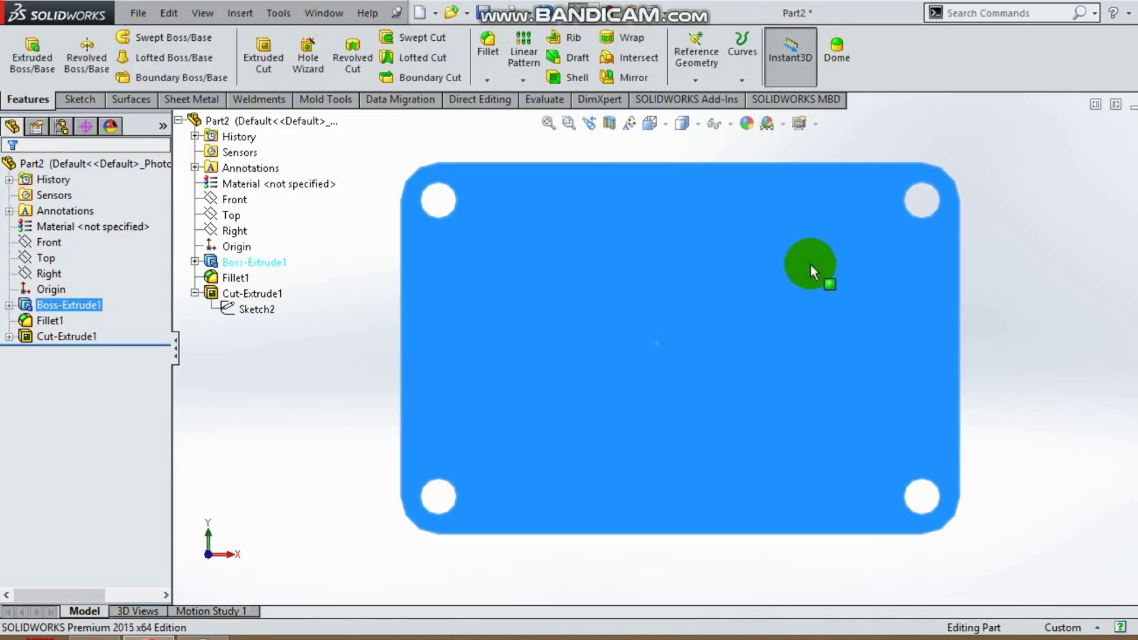
{"action": "left_click", "coordinate": [94, 98]}
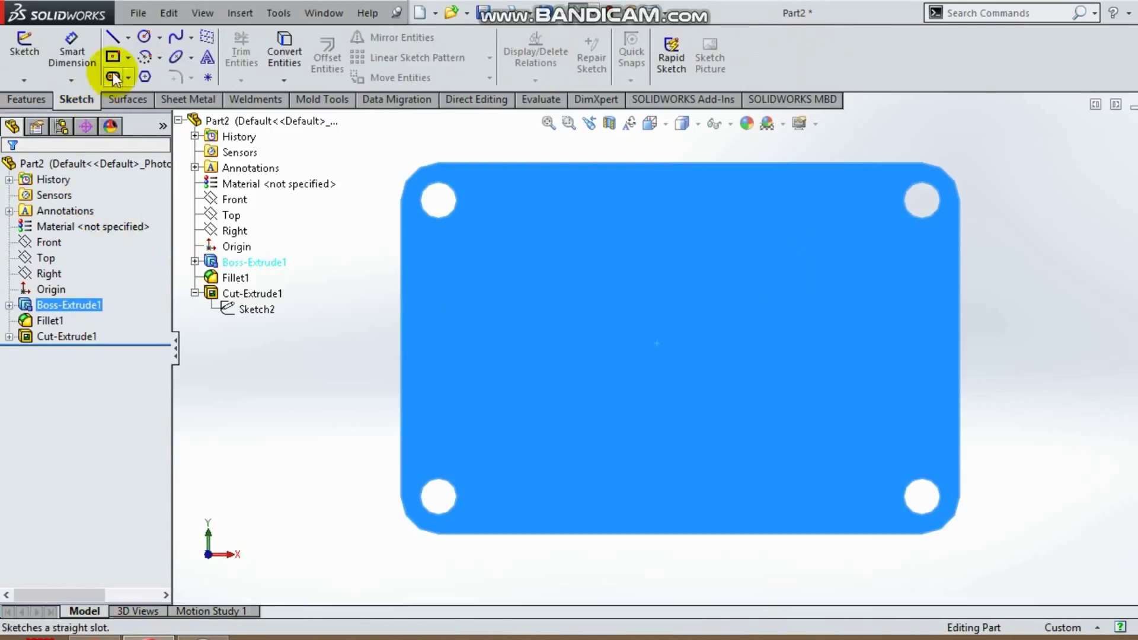
{"action": "left_click", "coordinate": [143, 36]}
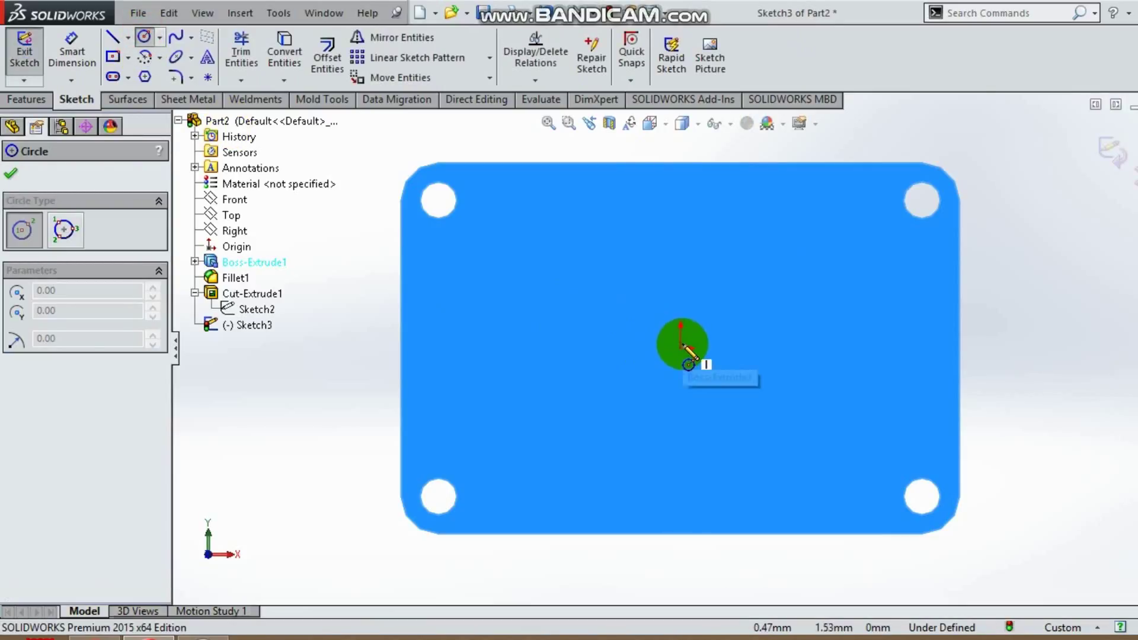
{"action": "left_click", "coordinate": [682, 348]}
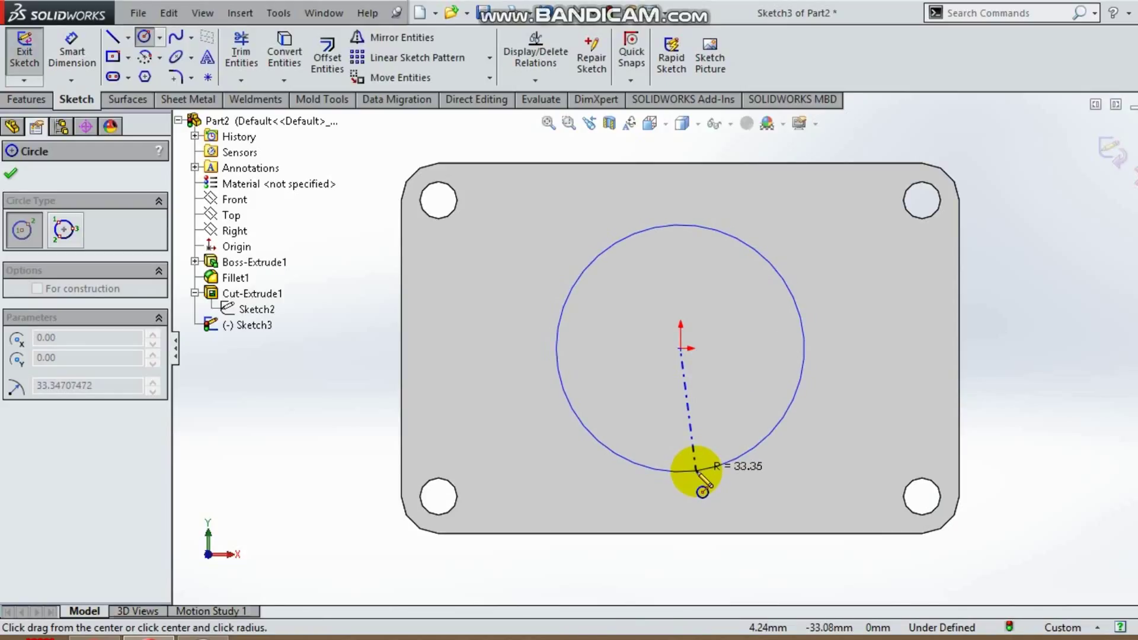
{"action": "left_click", "coordinate": [697, 471]}
{"action": "type", "text": "35"}
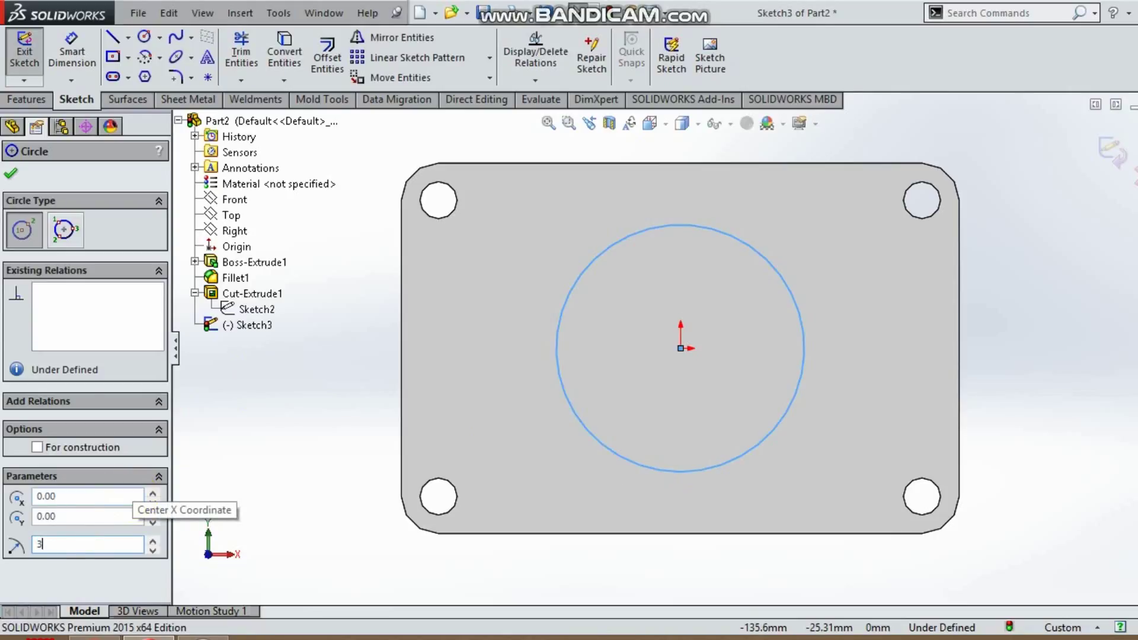
{"action": "key", "text": "Return"}
{"action": "left_click", "coordinate": [11, 173]}
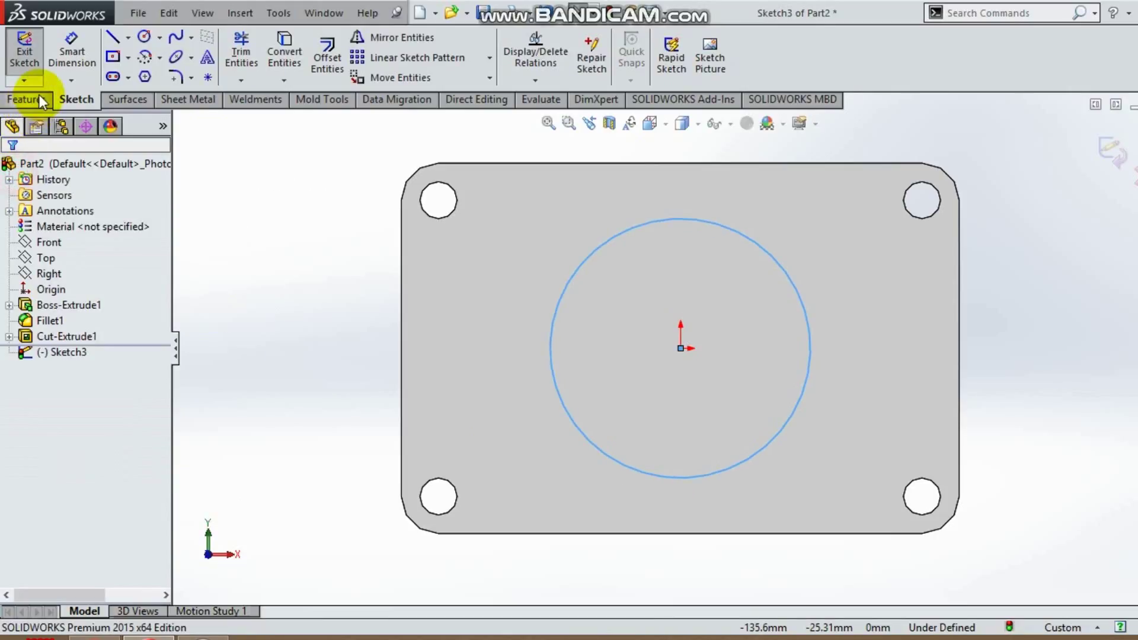
Extrude the central circle outward from the block as a blind boss with a depth of 70 mm
{"action": "left_click", "coordinate": [27, 99]}
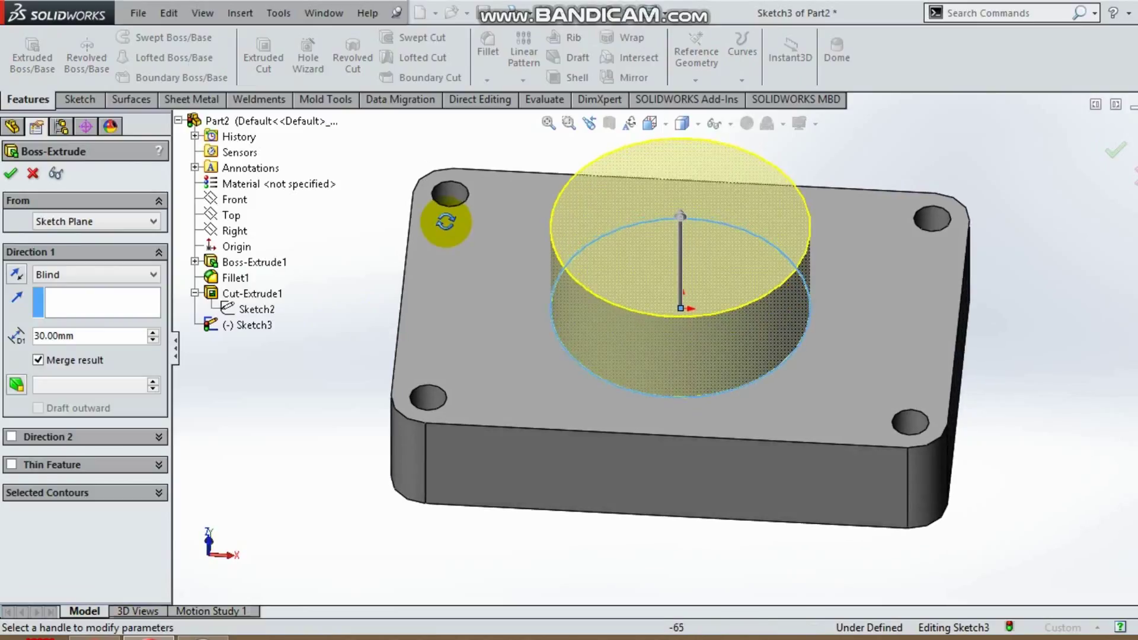
{"action": "left_click", "coordinate": [88, 336]}
{"action": "double_click", "coordinate": [88, 335]}
{"action": "type", "text": "70"}
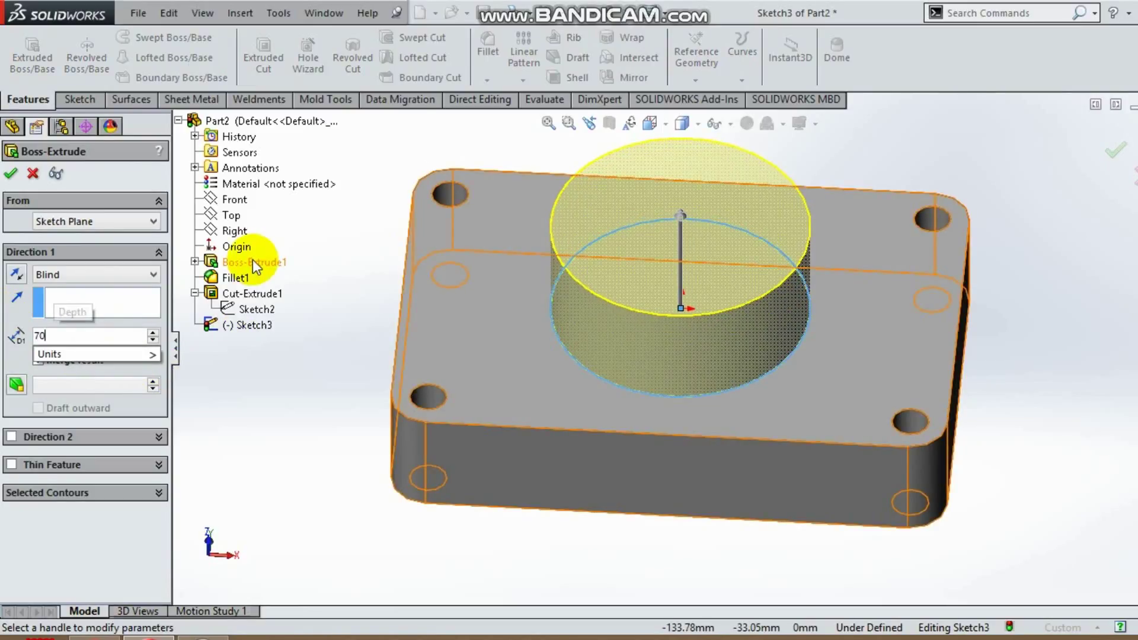
{"action": "key", "text": "Return"}
{"action": "left_click", "coordinate": [12, 173]}
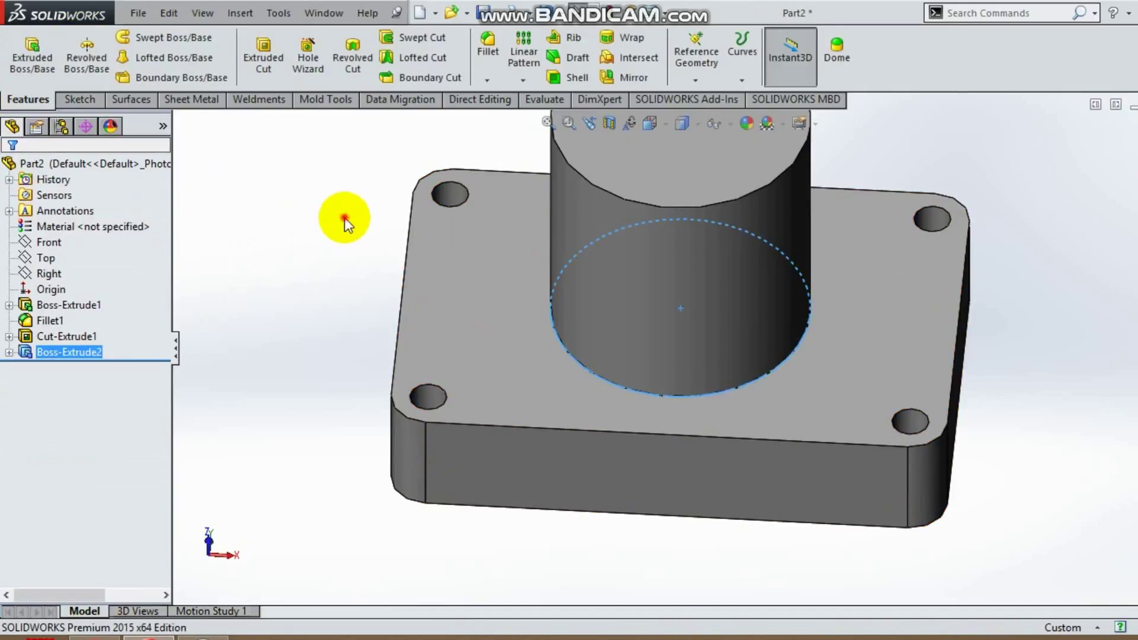
{"action": "left_click", "coordinate": [343, 218]}
Sketch a circle centred on the origin on the cylinder's end face and set its radius to 40 mm
{"action": "scroll", "coordinate": [403, 259], "scroll_direction": "up", "scroll_amount": 3}
{"action": "scroll", "coordinate": [458, 269], "scroll_direction": "down", "scroll_amount": 1}
{"action": "middle_click_drag", "start_coordinate": [458, 269], "coordinate": [470, 308]}
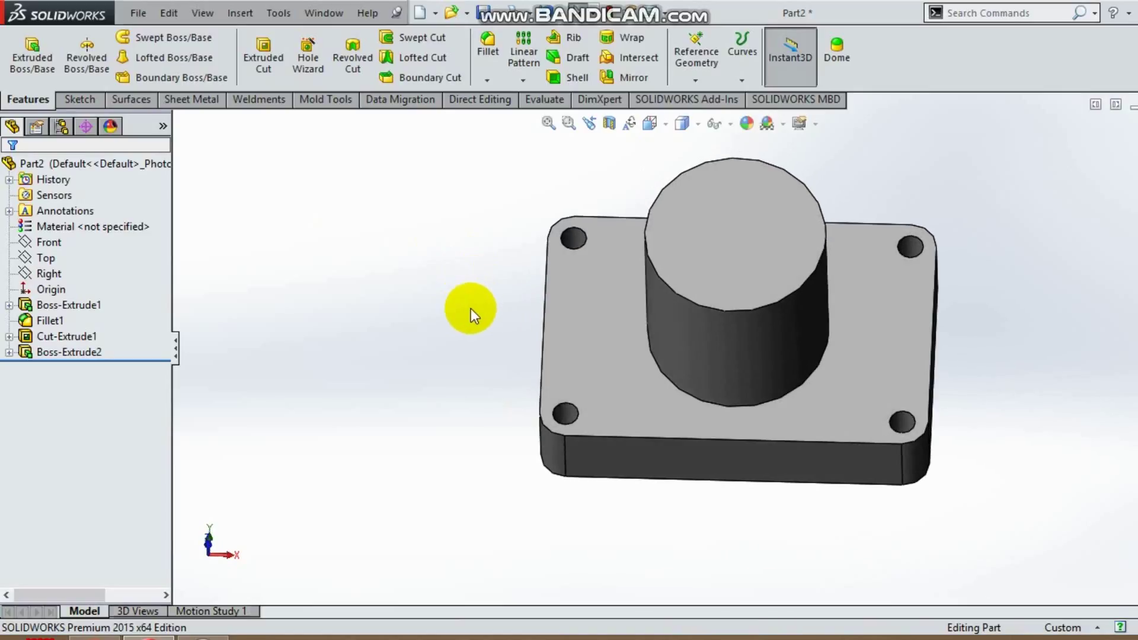
{"action": "left_click", "coordinate": [719, 223]}
{"action": "right_click", "coordinate": [725, 222]}
{"action": "left_click", "coordinate": [806, 195]}
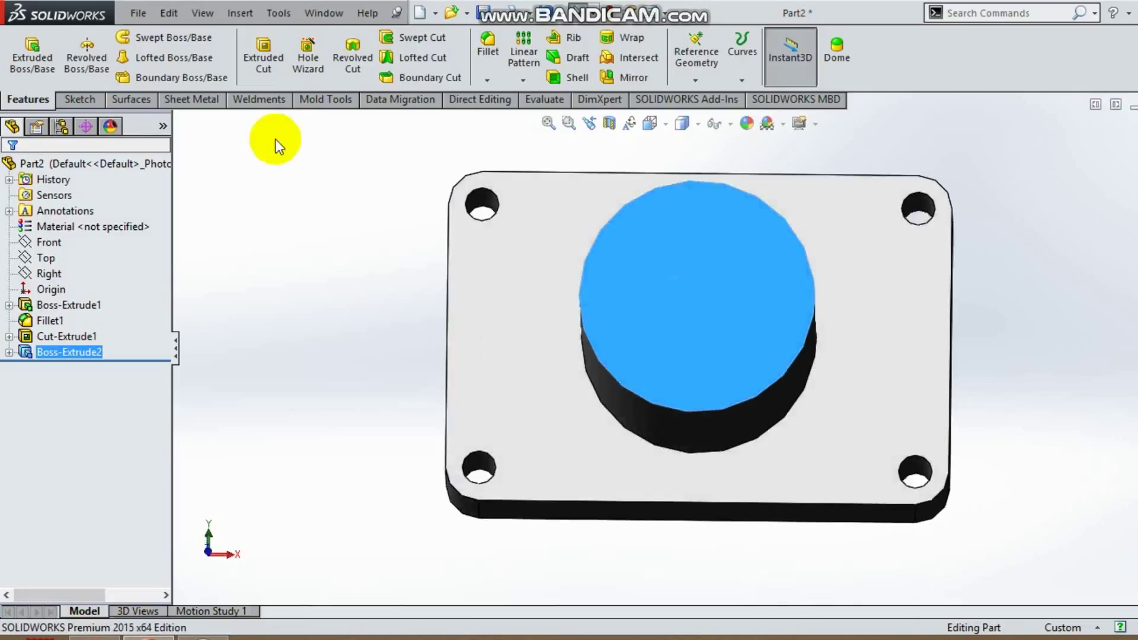
{"action": "left_click", "coordinate": [78, 99]}
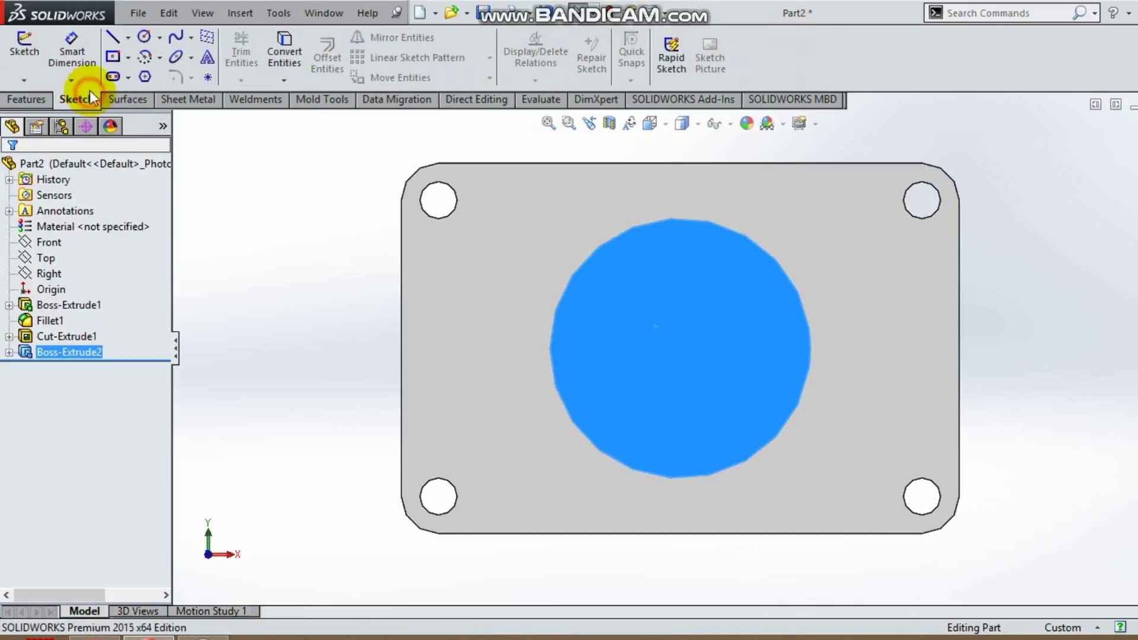
{"action": "left_click", "coordinate": [145, 35]}
{"action": "left_click", "coordinate": [682, 348]}
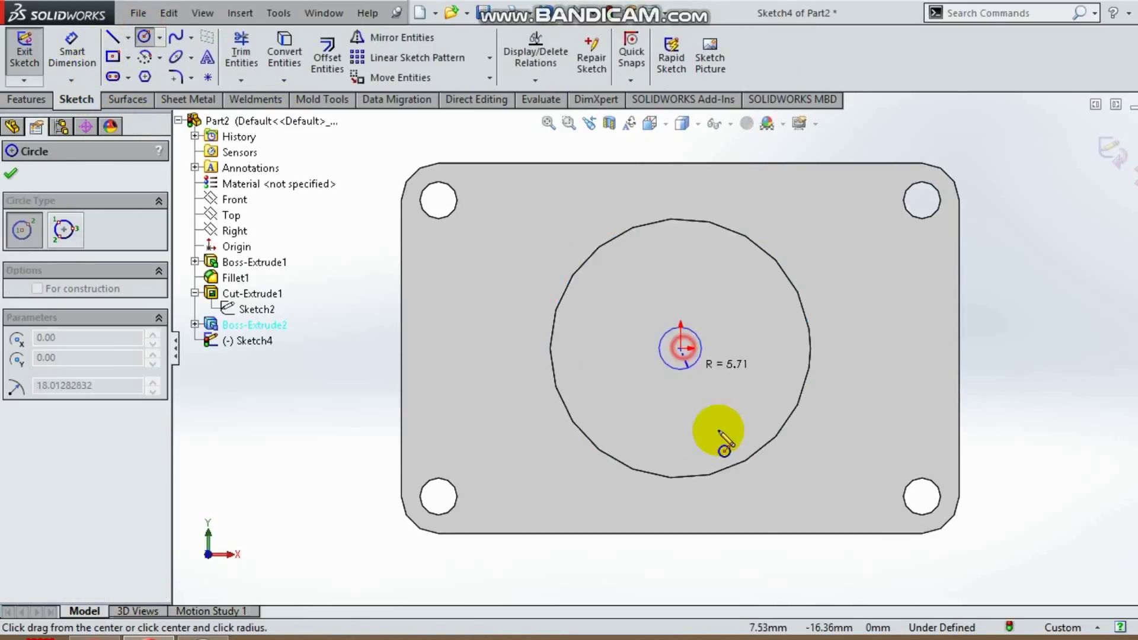
{"action": "left_click", "coordinate": [744, 492]}
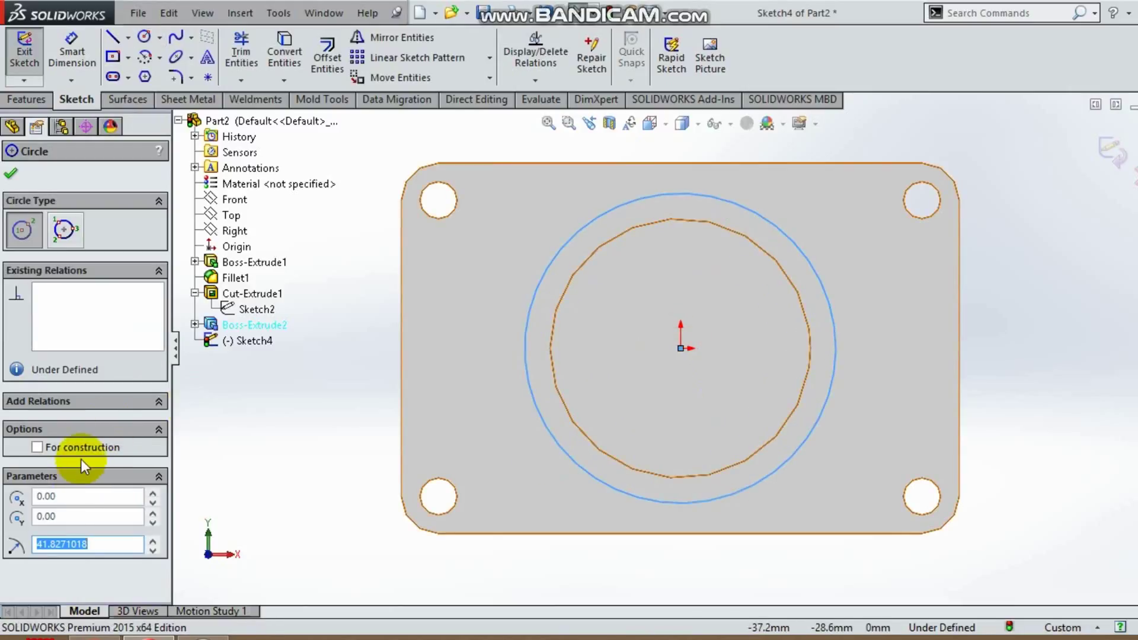
{"action": "type", "text": "40"}
{"action": "key", "text": "Return"}
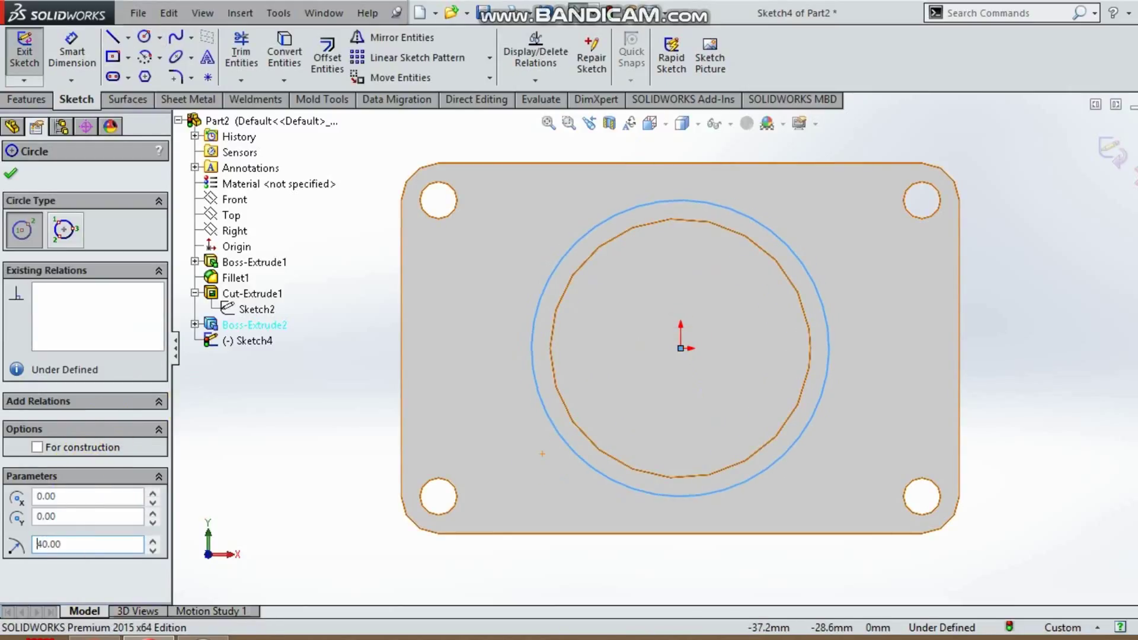
{"action": "left_click", "coordinate": [11, 178]}
Extrude the 40 mm radius circle outward from the cylinder's end as a blind boss with a depth of 10 mm
{"action": "left_click", "coordinate": [26, 99]}
{"action": "left_click", "coordinate": [32, 62]}
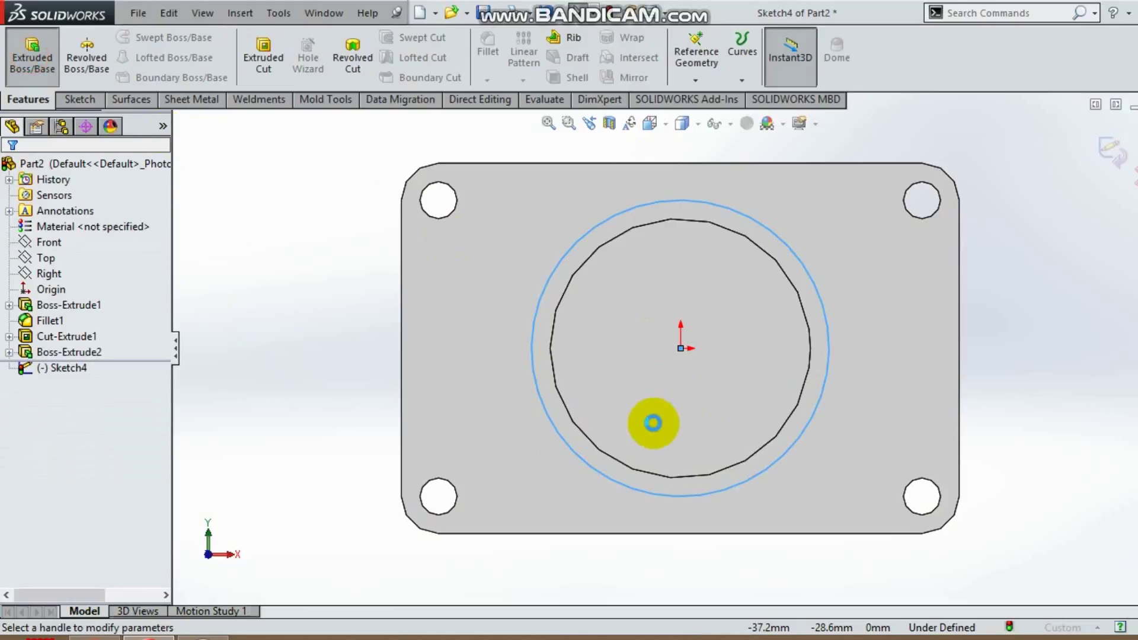
{"action": "middle_click_drag", "start_coordinate": [646, 304], "coordinate": [637, 277]}
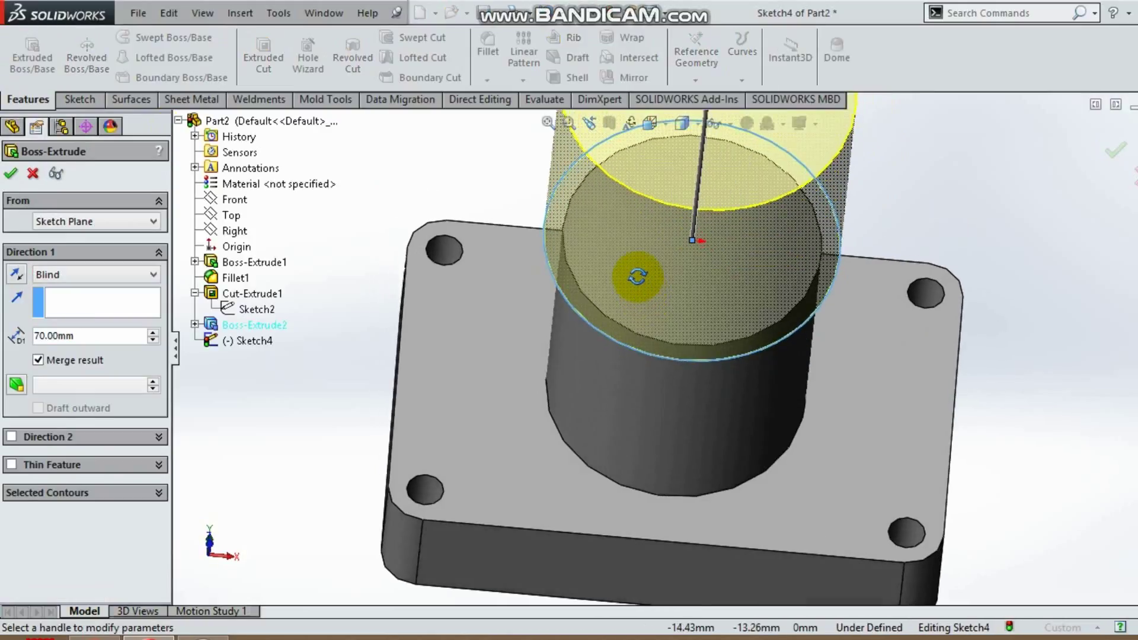
{"action": "double_click", "coordinate": [64, 335]}
{"action": "type", "text": "10"}
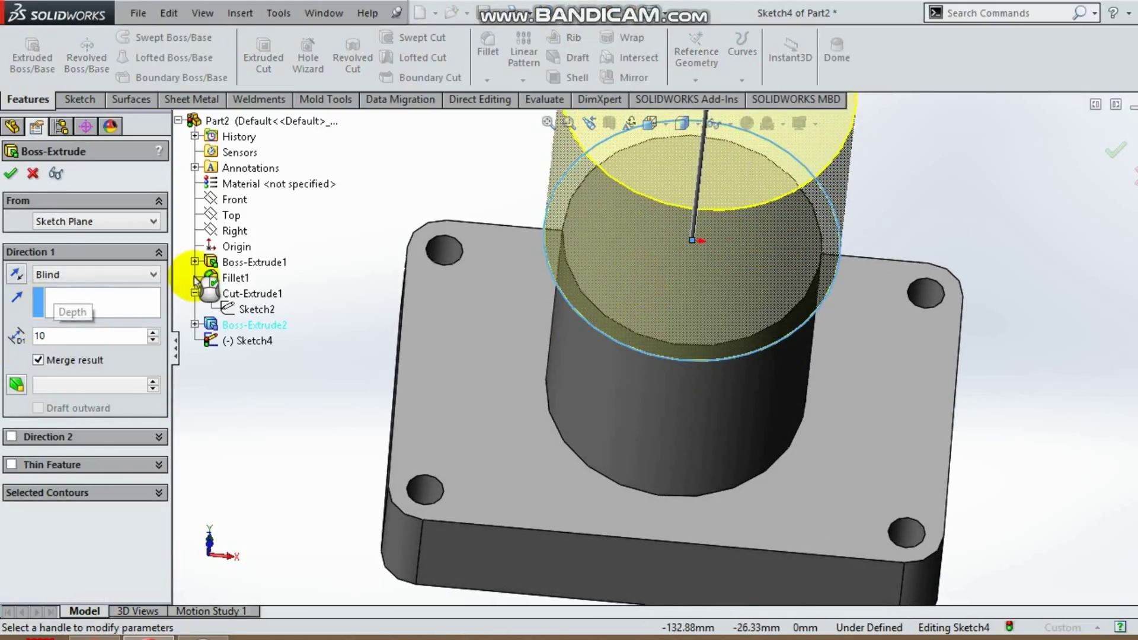
{"action": "key", "text": "Return"}
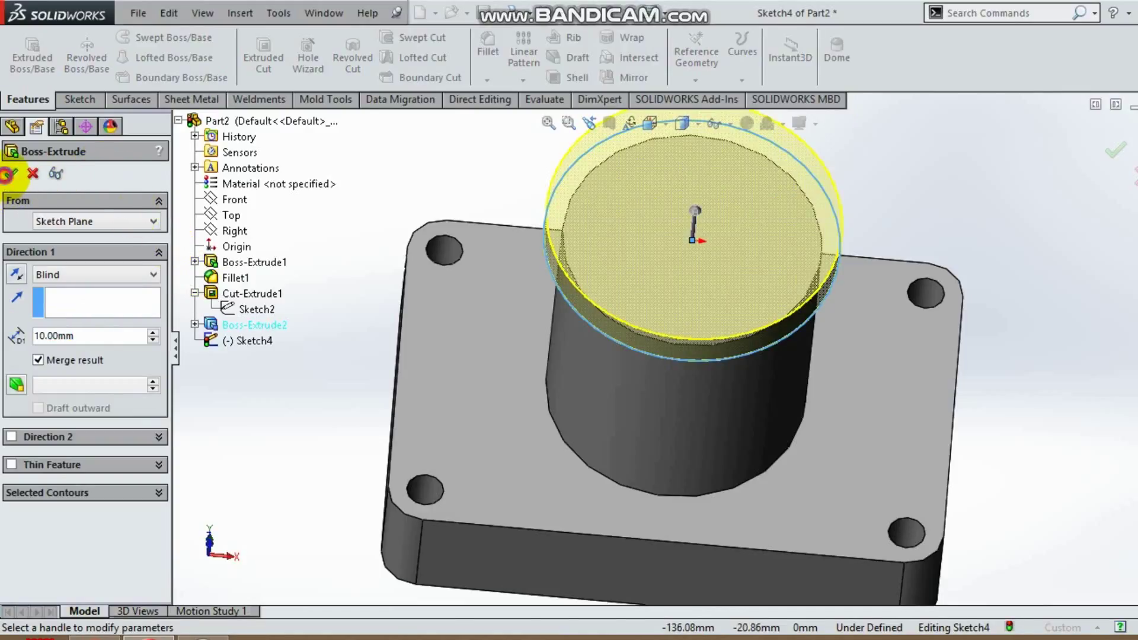
{"action": "left_click", "coordinate": [9, 174]}
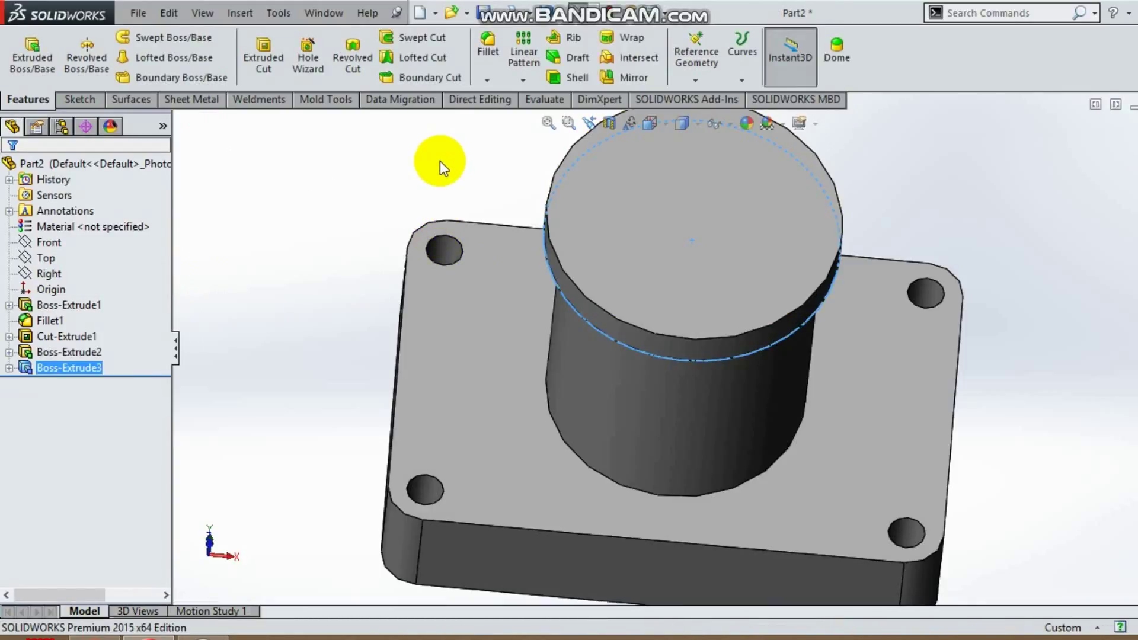
Sketch a circle with a radius of about 30 mm, centred on the origin, on the flange's outer end face
{"action": "right_click", "coordinate": [663, 197]}
{"action": "left_click", "coordinate": [760, 166]}
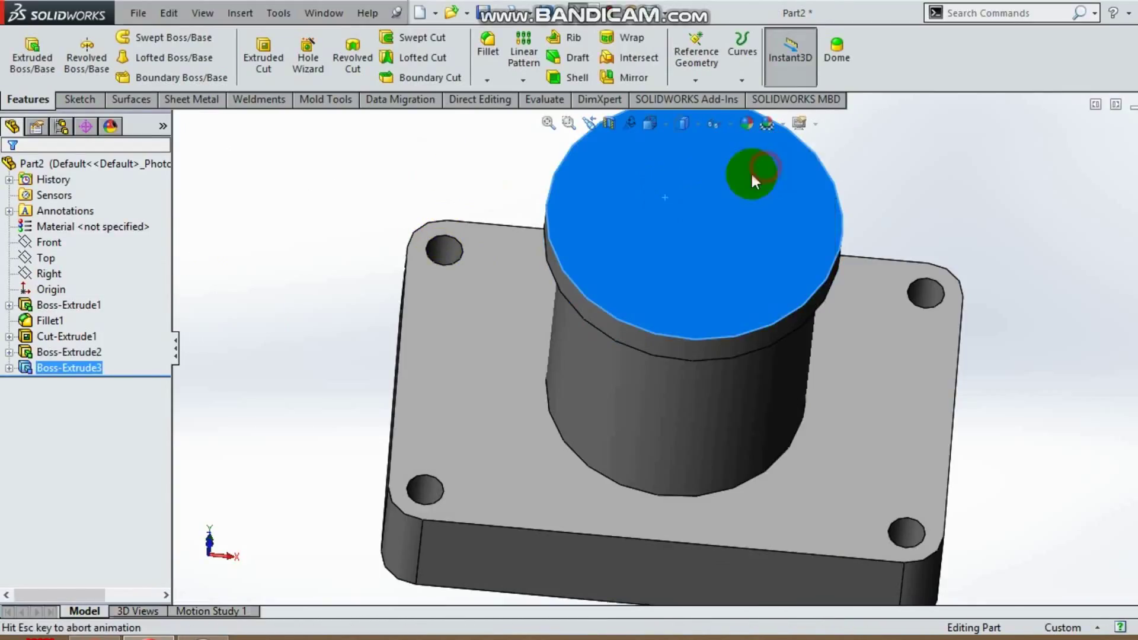
{"action": "left_click", "coordinate": [77, 102]}
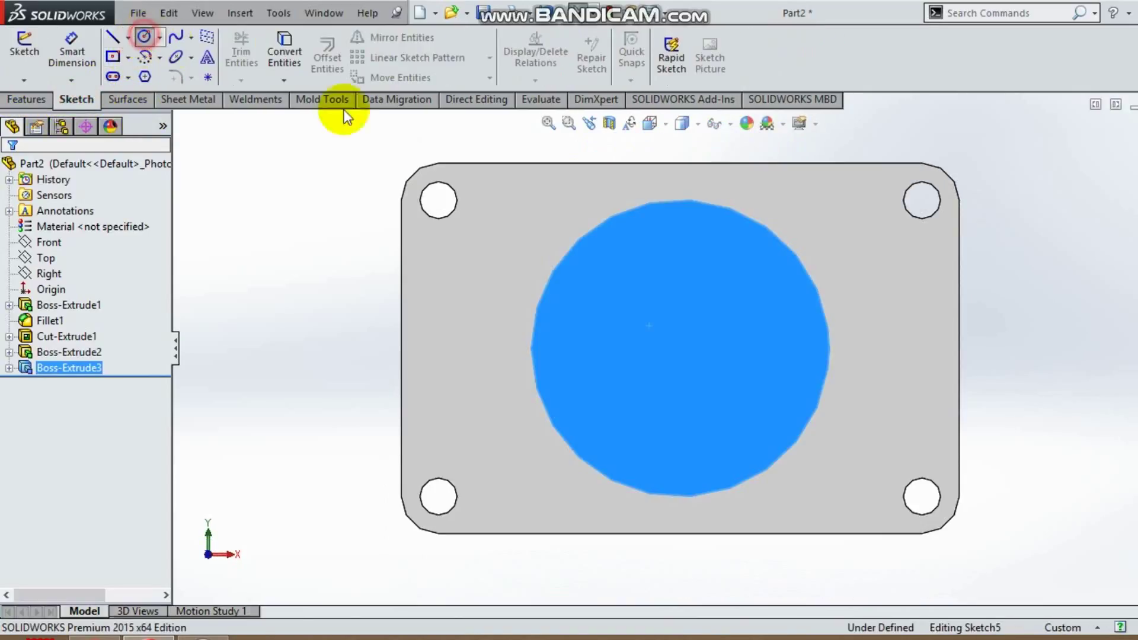
{"action": "left_click", "coordinate": [681, 349]}
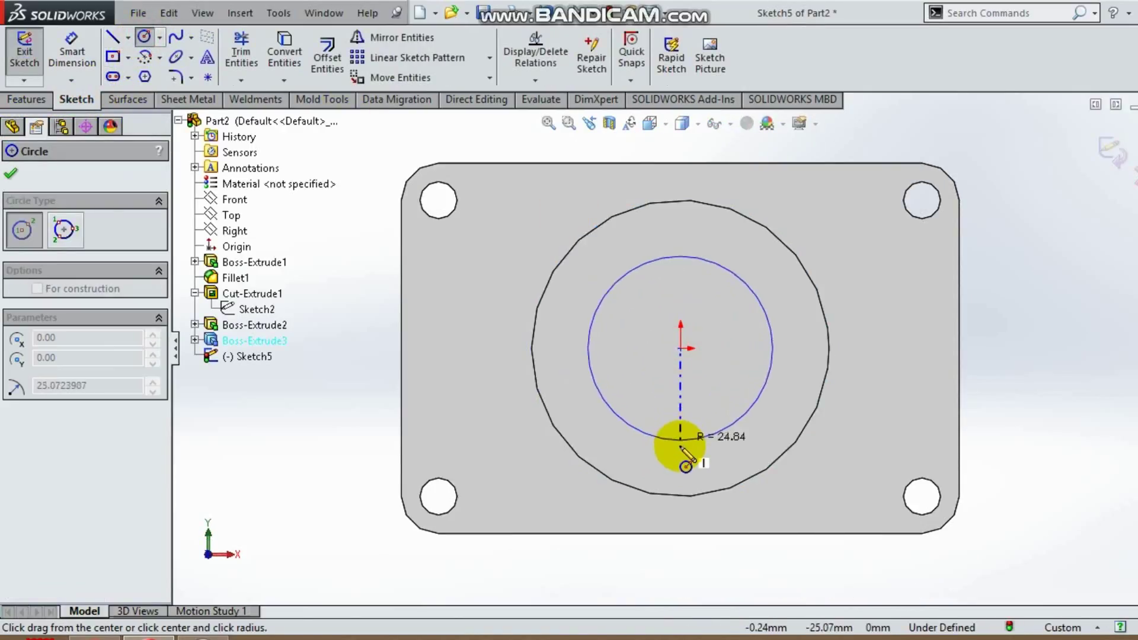
{"action": "left_click", "coordinate": [681, 458]}
Dimension the new circle's diameter and set it to 60 mm
{"action": "left_click", "coordinate": [72, 55]}
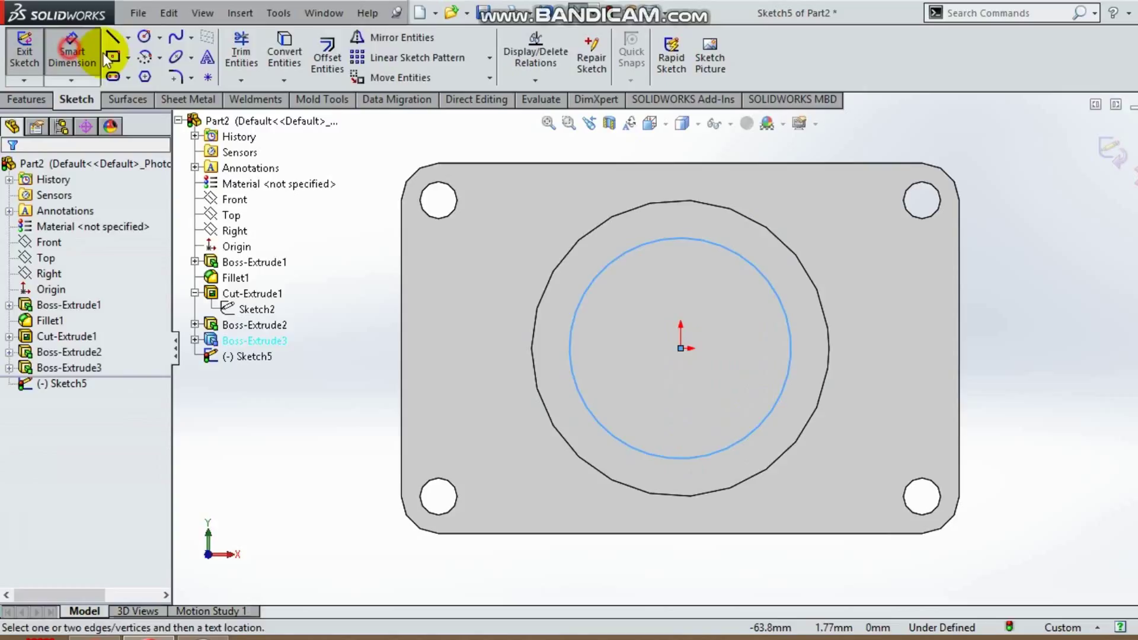
{"action": "left_click", "coordinate": [790, 296]}
{"action": "left_click", "coordinate": [848, 270]}
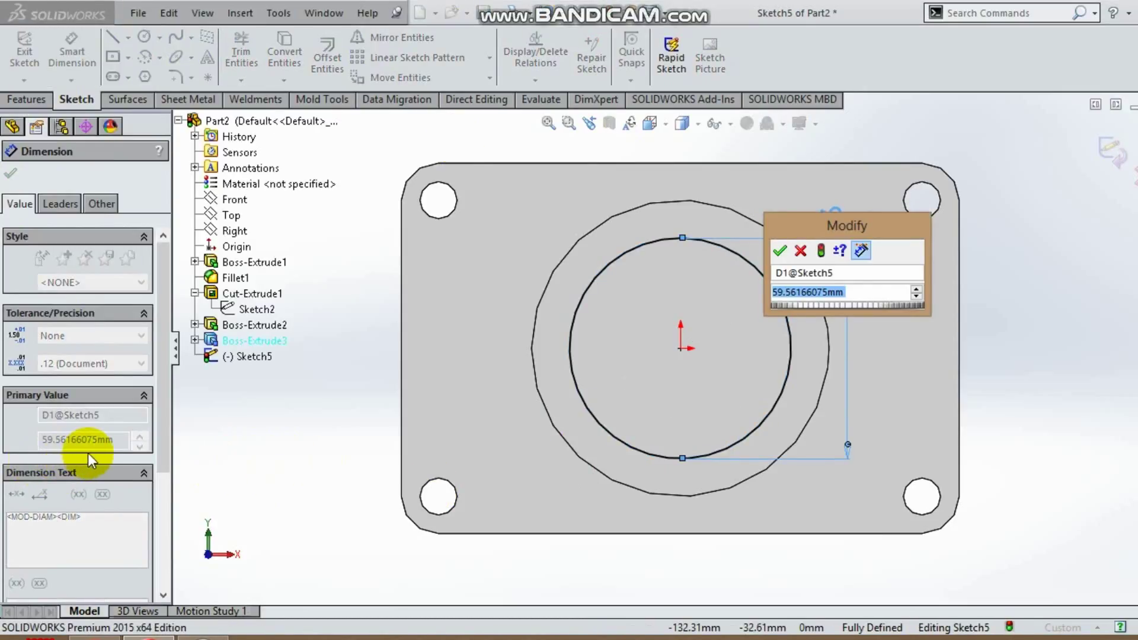
{"action": "type", "text": "7"}
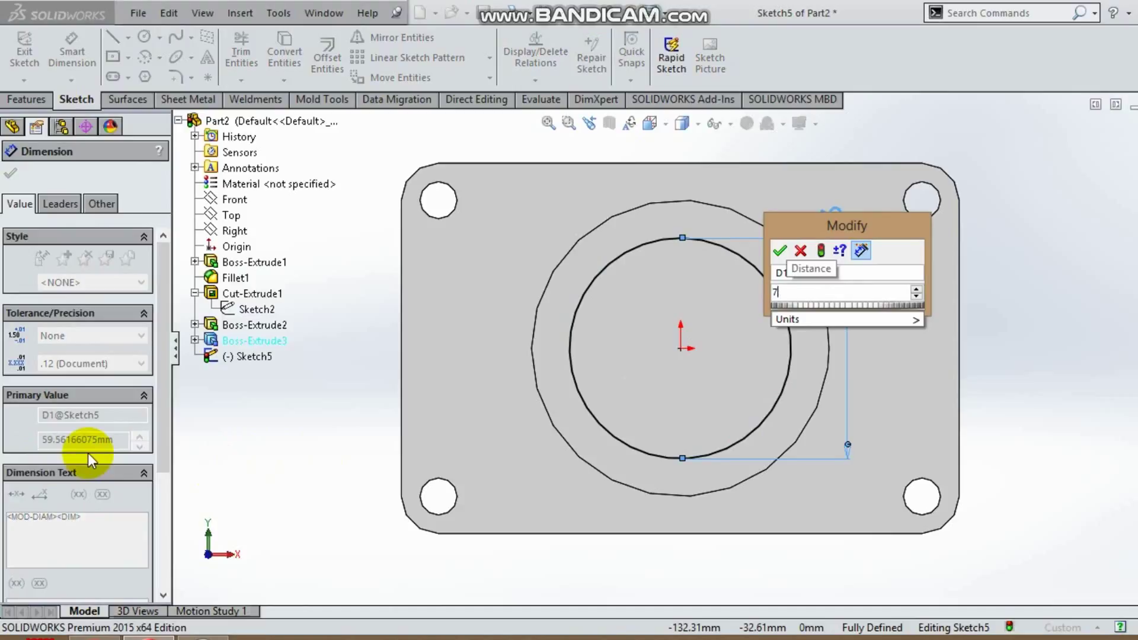
{"action": "key", "text": "BackSpace"}
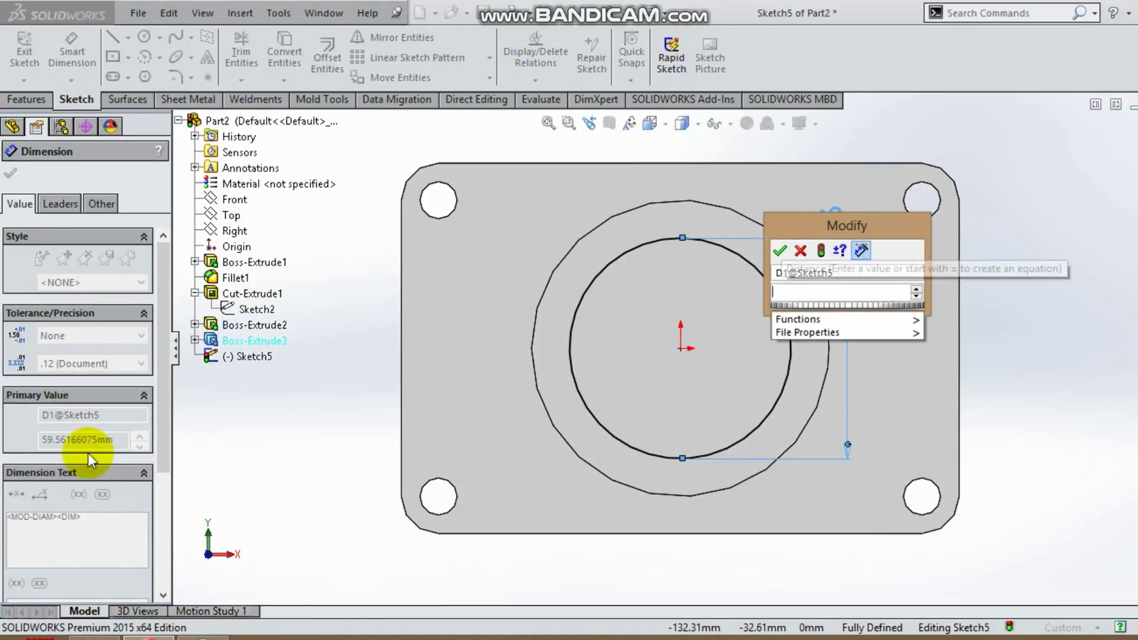
{"action": "type", "text": "40"}
{"action": "key", "text": "Return"}
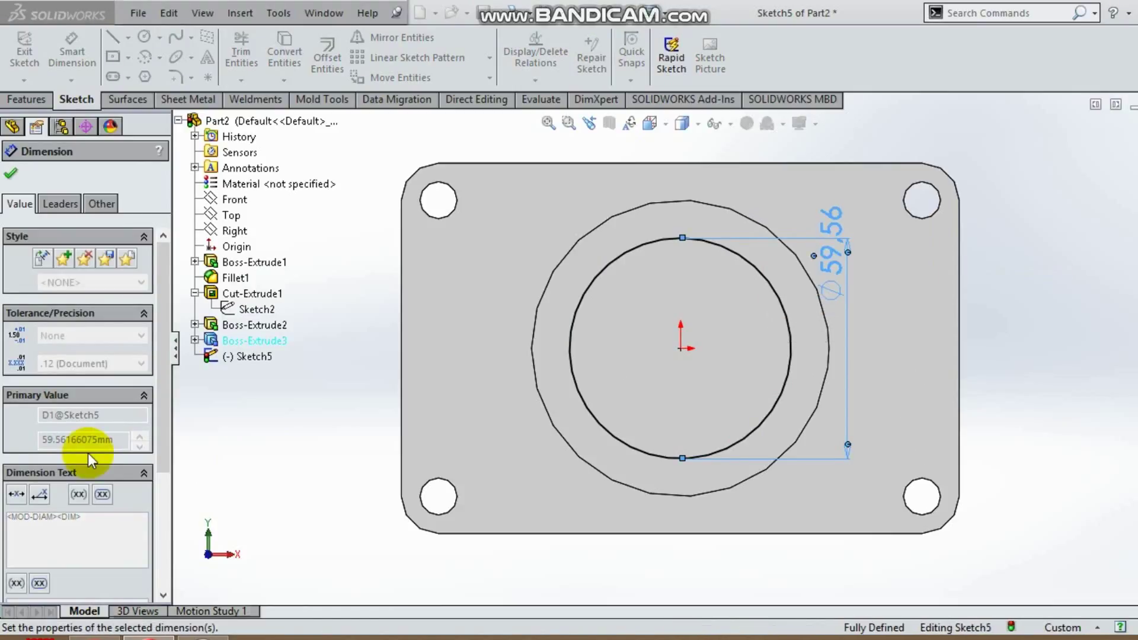
{"action": "double_click", "coordinate": [833, 275]}
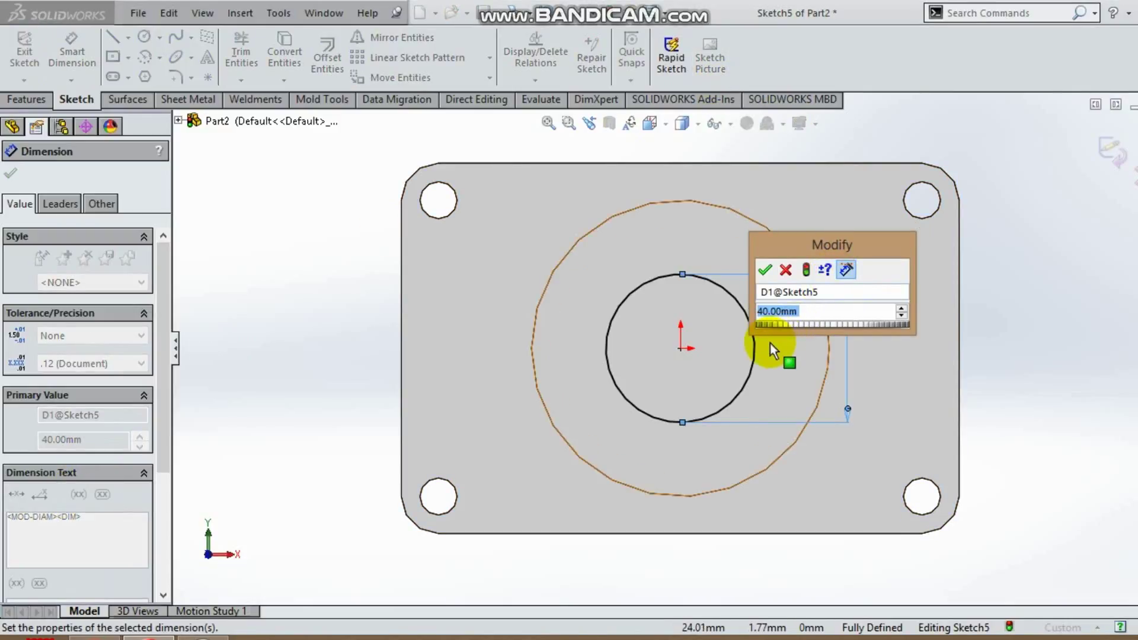
{"action": "key", "text": "Return"}
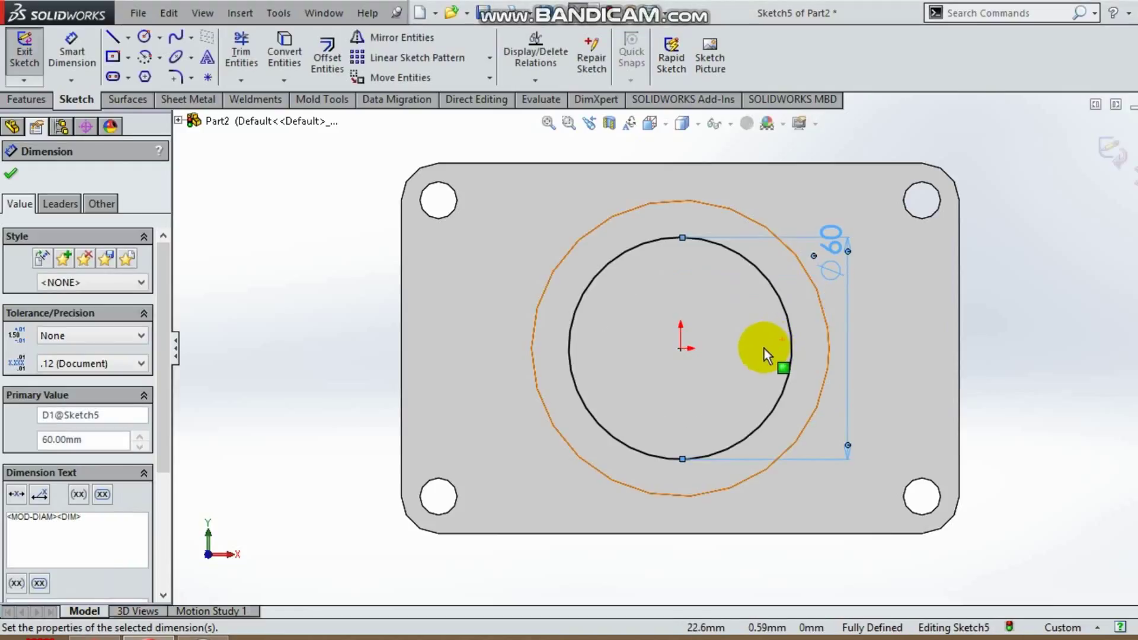
{"action": "left_click", "coordinate": [8, 173]}
Cut-extrude the 60 mm circle through the flange, cylinder and base plate with a blind depth of 158 mm
{"action": "left_click", "coordinate": [27, 100]}
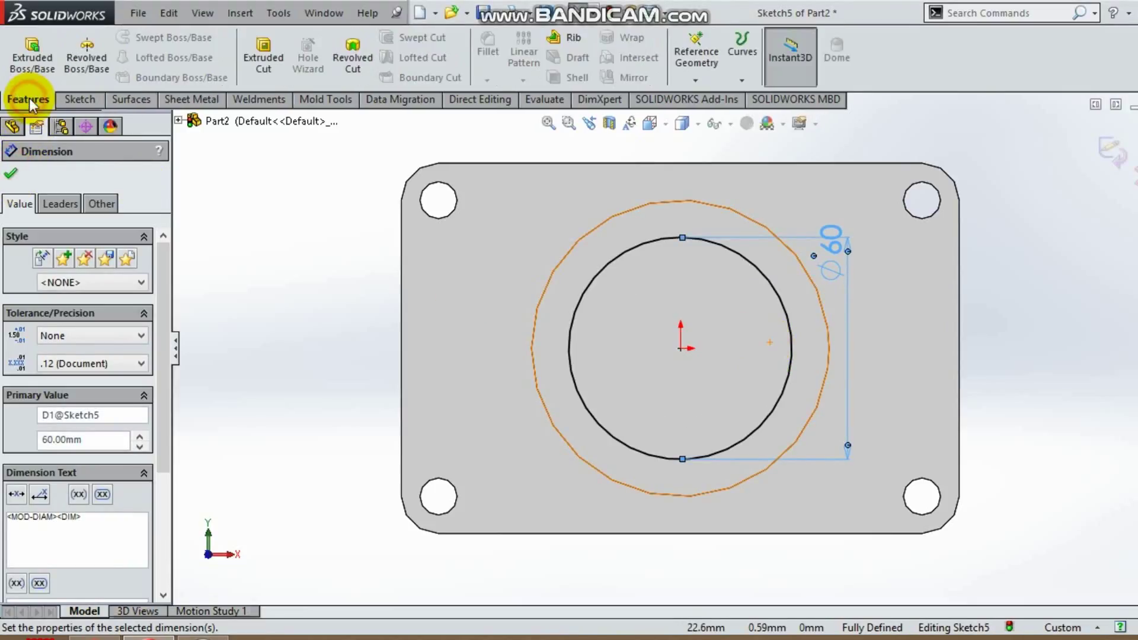
{"action": "left_click", "coordinate": [263, 56]}
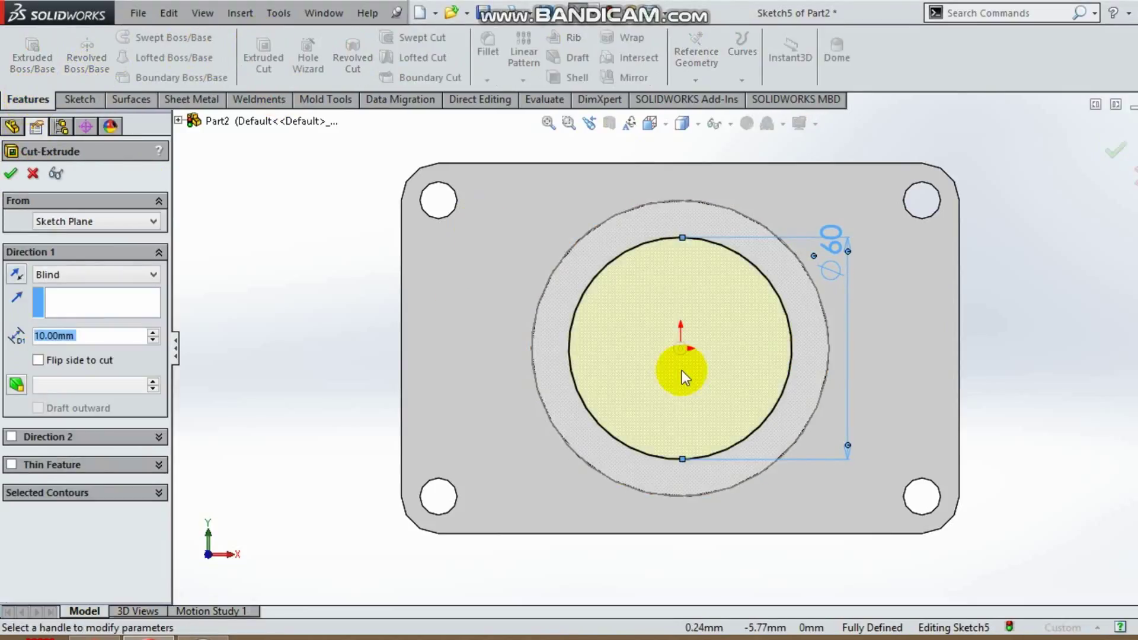
{"action": "middle_click_drag", "start_coordinate": [674, 351], "coordinate": [669, 246]}
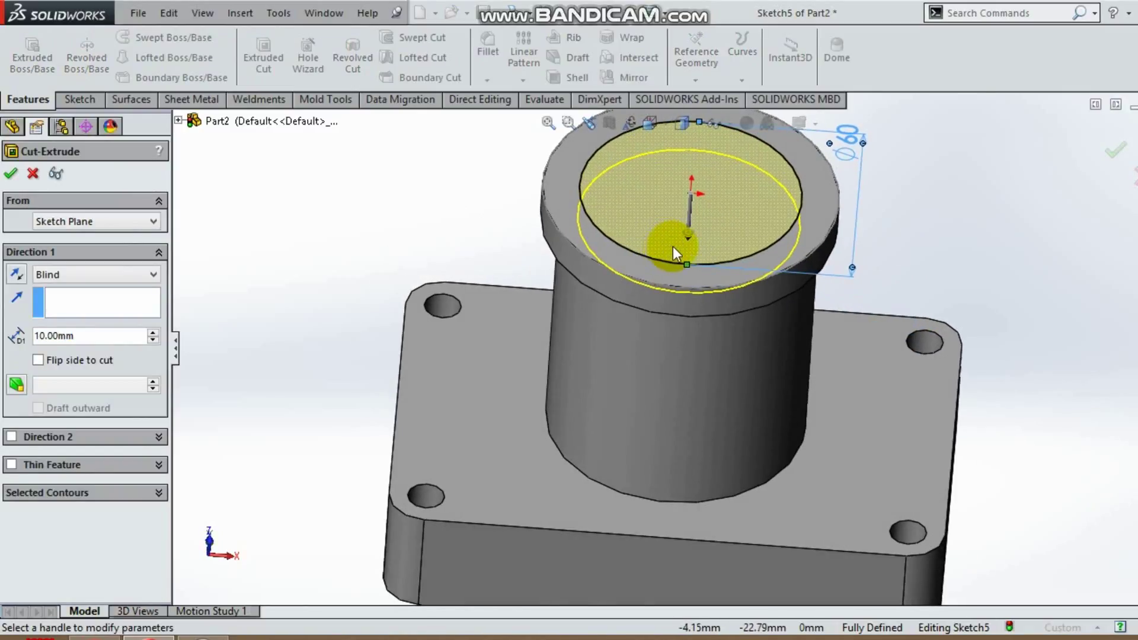
{"action": "scroll", "coordinate": [674, 247], "scroll_direction": "up", "scroll_amount": 3}
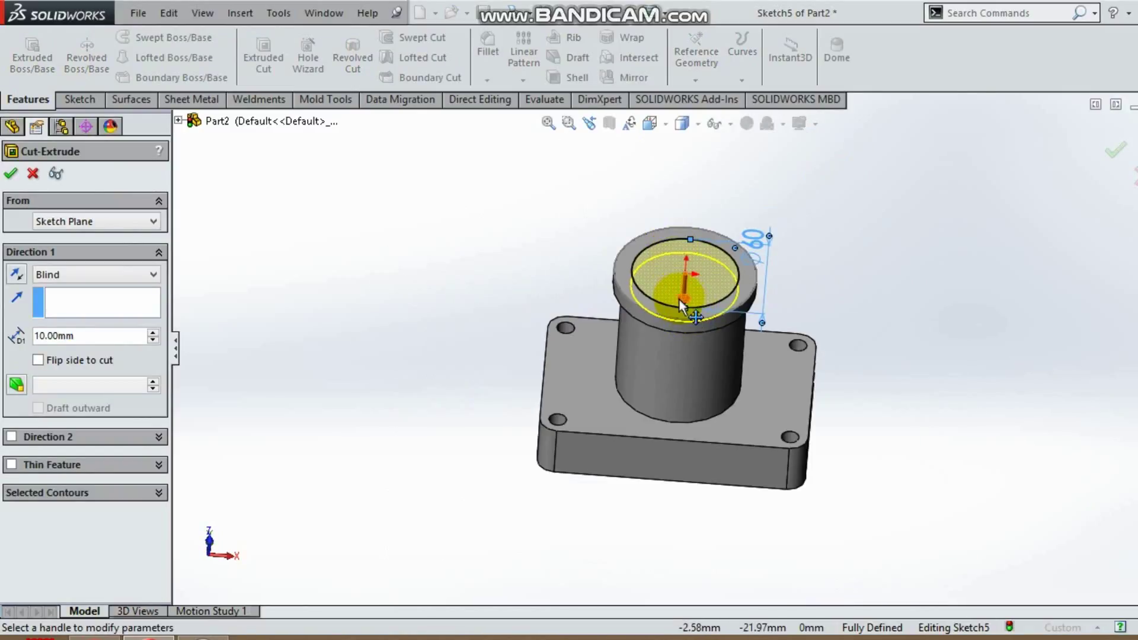
{"action": "left_click_drag", "start_coordinate": [682, 300], "coordinate": [670, 501]}
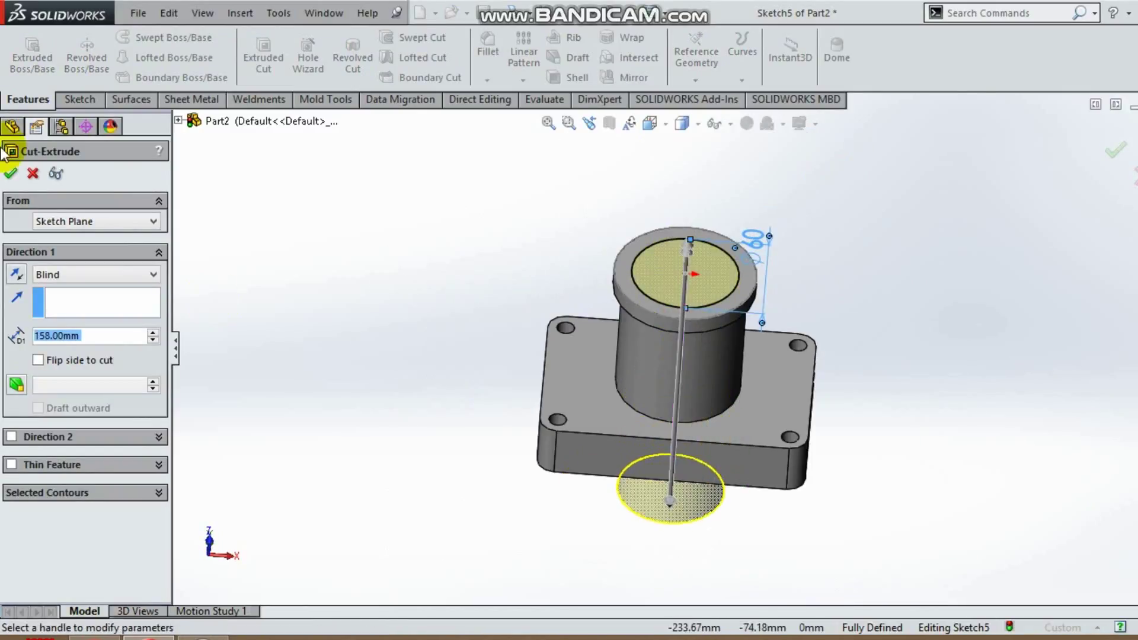
{"action": "left_click", "coordinate": [11, 175]}
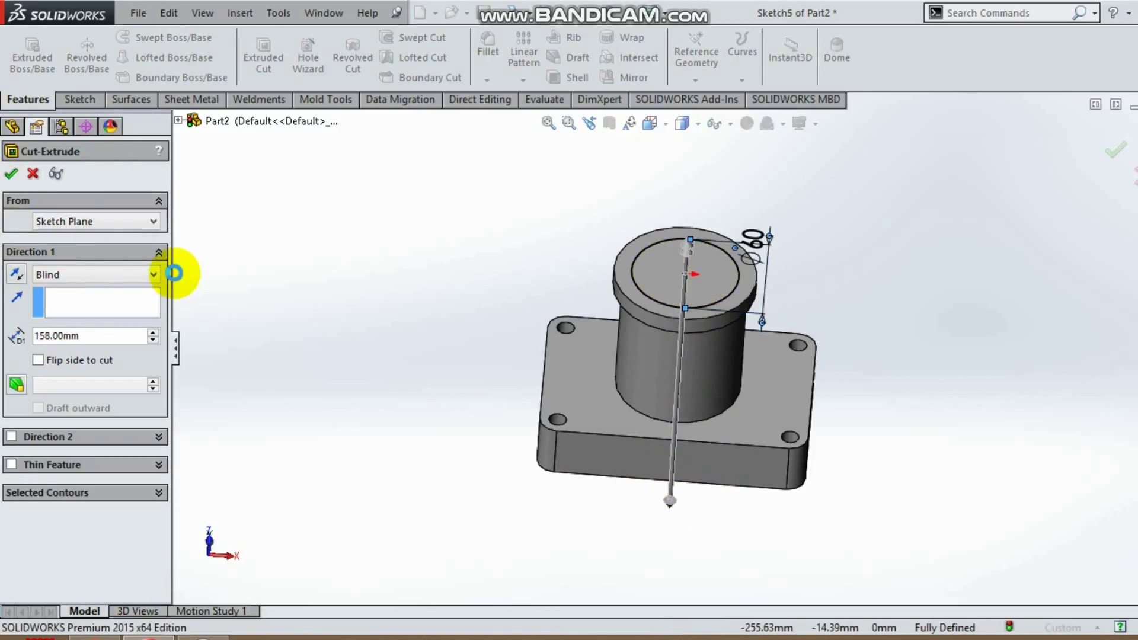
{"action": "left_click", "coordinate": [462, 219]}
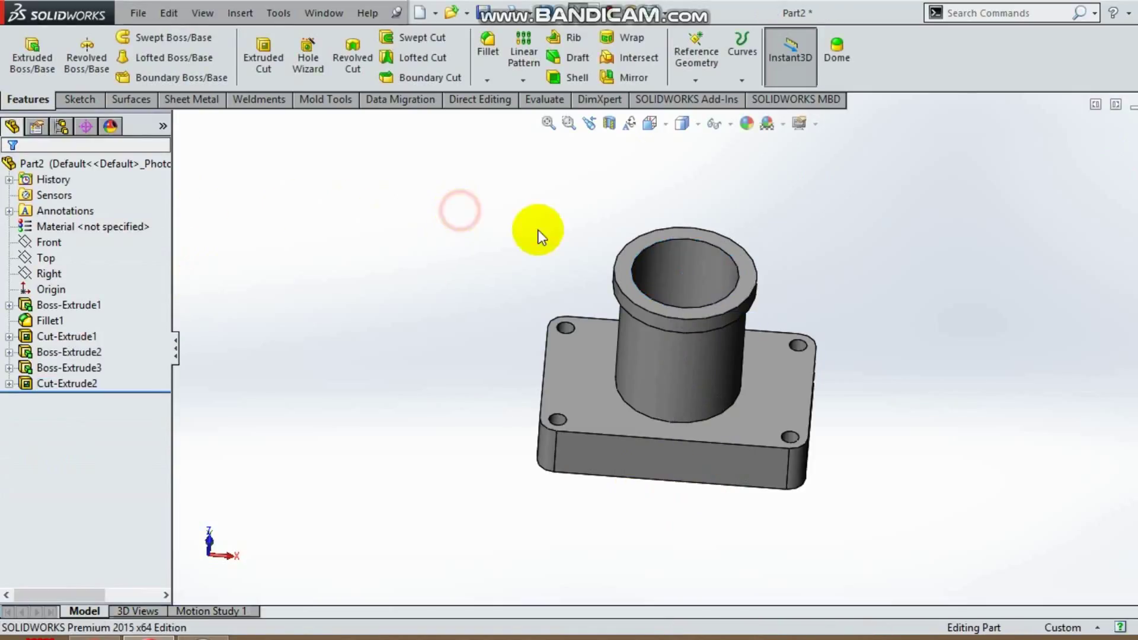
Fillet the outer circular edge of the flange's end face with a symmetric 10 mm radius
{"action": "middle_click_drag", "start_coordinate": [534, 233], "coordinate": [711, 427]}
{"action": "left_click", "coordinate": [487, 45]}
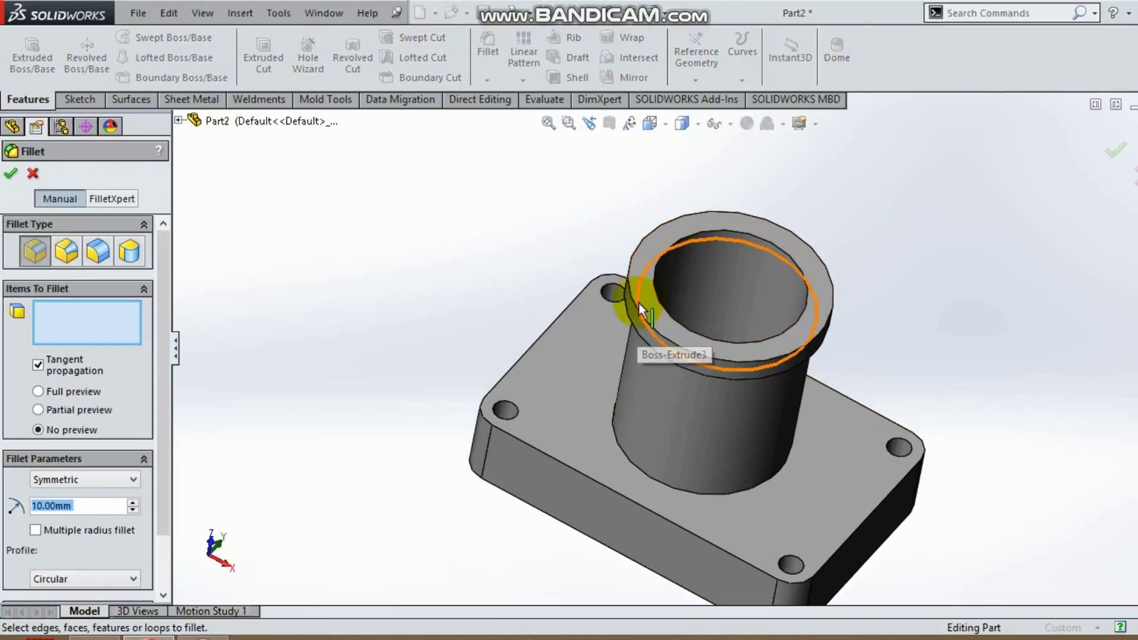
{"action": "scroll", "coordinate": [638, 302], "scroll_direction": "down", "scroll_amount": 5}
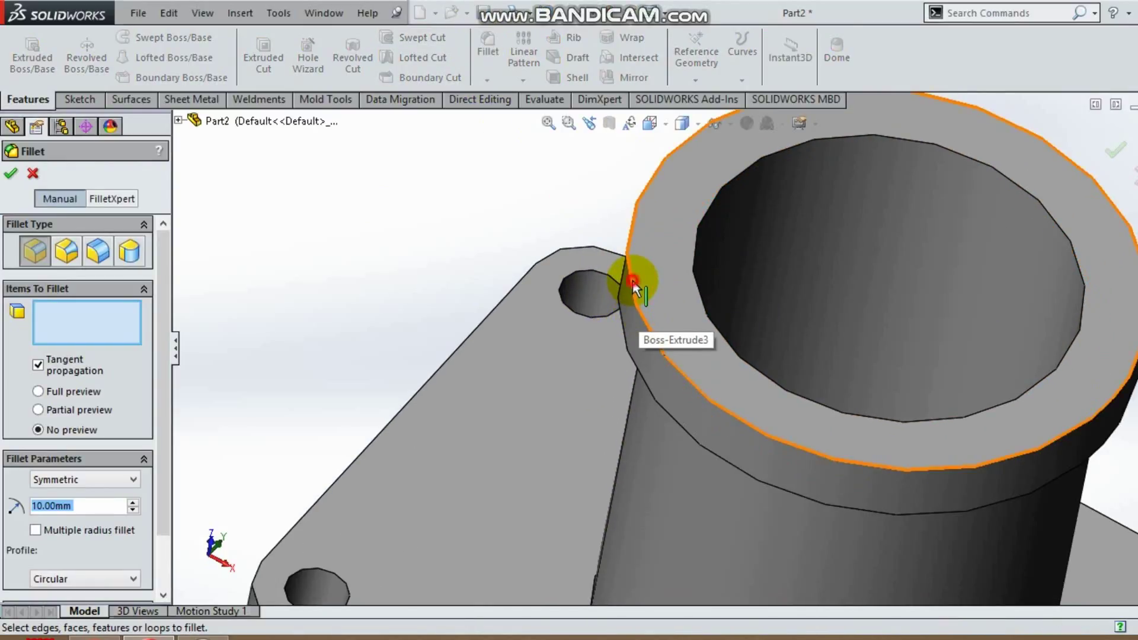
{"action": "left_click", "coordinate": [632, 281]}
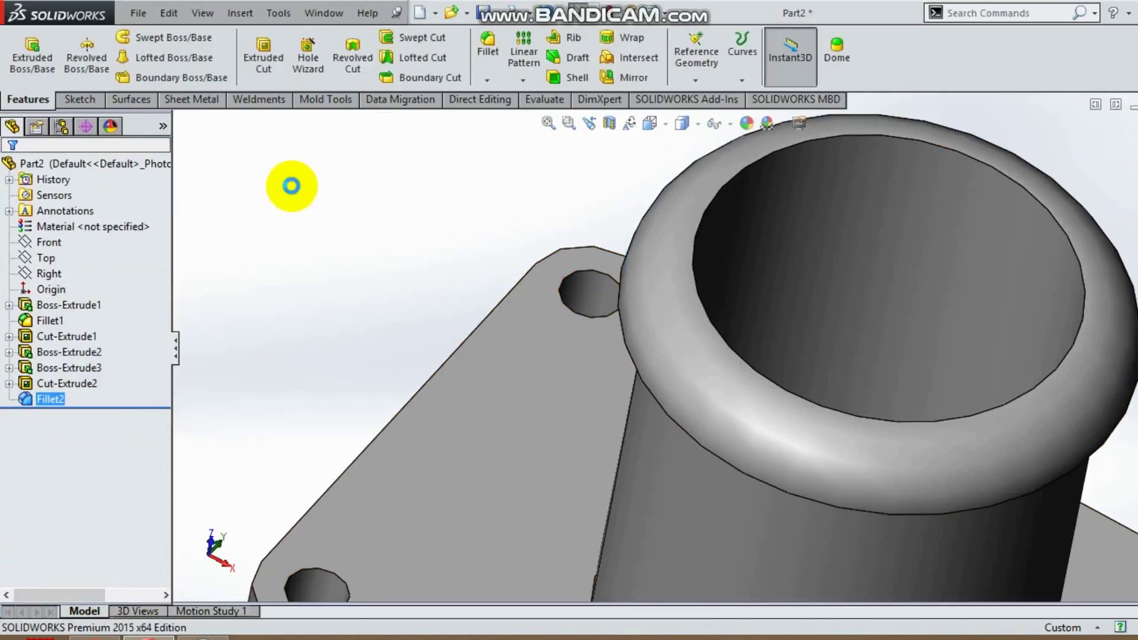
{"action": "left_click", "coordinate": [332, 216]}
{"action": "scroll", "coordinate": [436, 269], "scroll_direction": "up", "scroll_amount": 6}
{"action": "middle_click_drag", "start_coordinate": [550, 286], "coordinate": [589, 521]}
{"action": "scroll", "coordinate": [587, 508], "scroll_direction": "up", "scroll_amount": 5}
{"action": "middle_click_drag", "start_coordinate": [728, 409], "coordinate": [704, 466]}
{"action": "scroll", "coordinate": [705, 406], "scroll_direction": "down", "scroll_amount": 3}
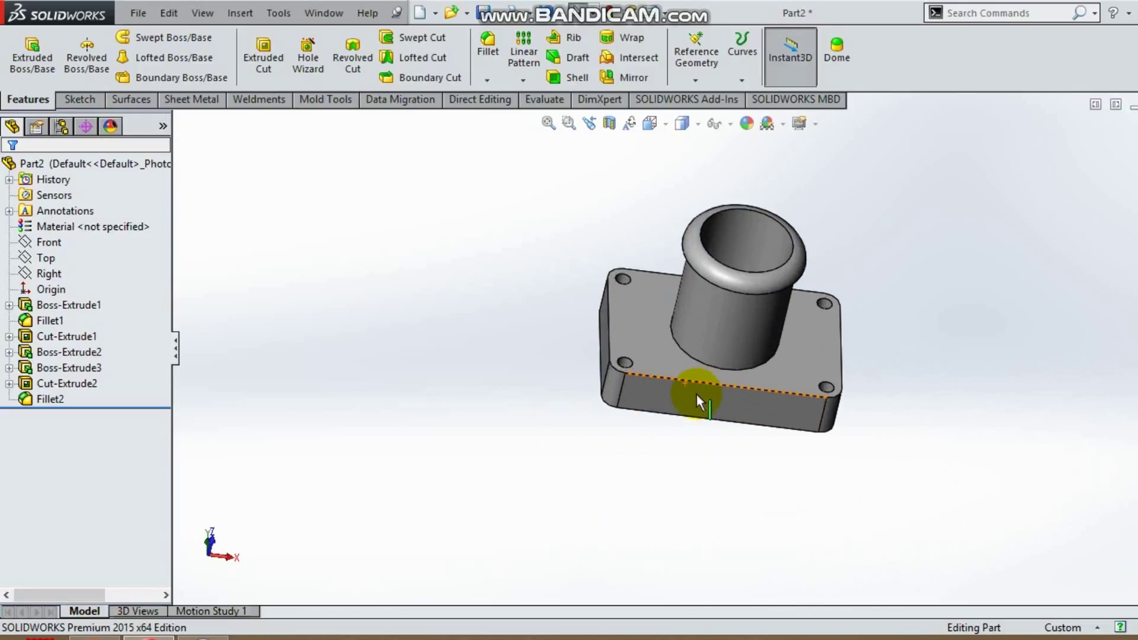
Make a drawing from the part, saving the part on the desktop as Part2 and using the draw template
{"action": "left_click", "coordinate": [140, 14]}
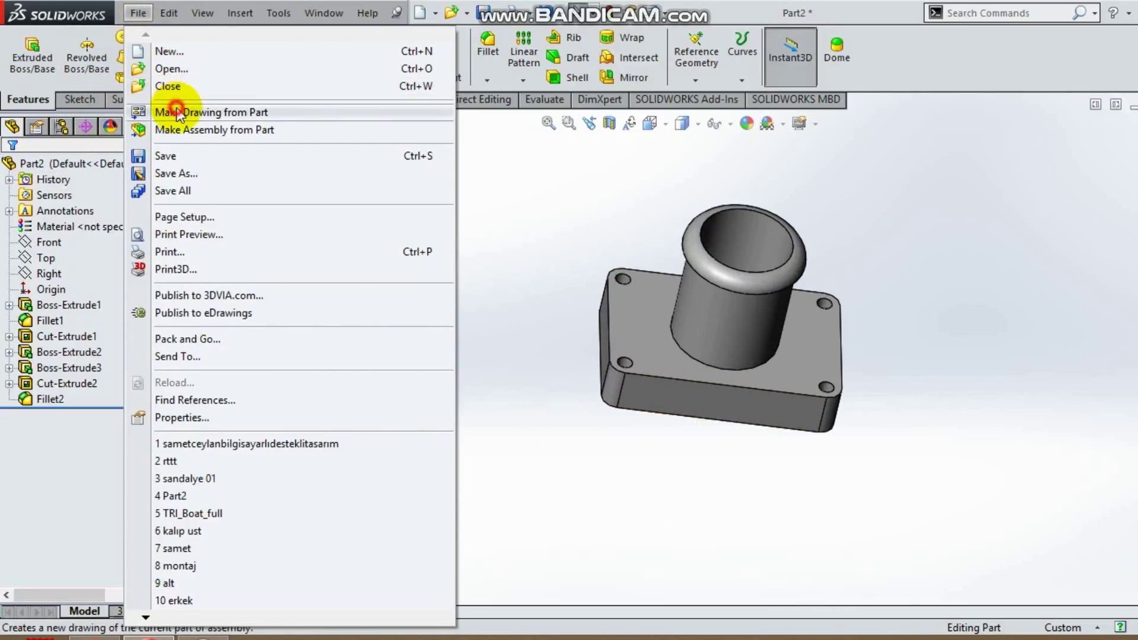
{"action": "left_click", "coordinate": [178, 112]}
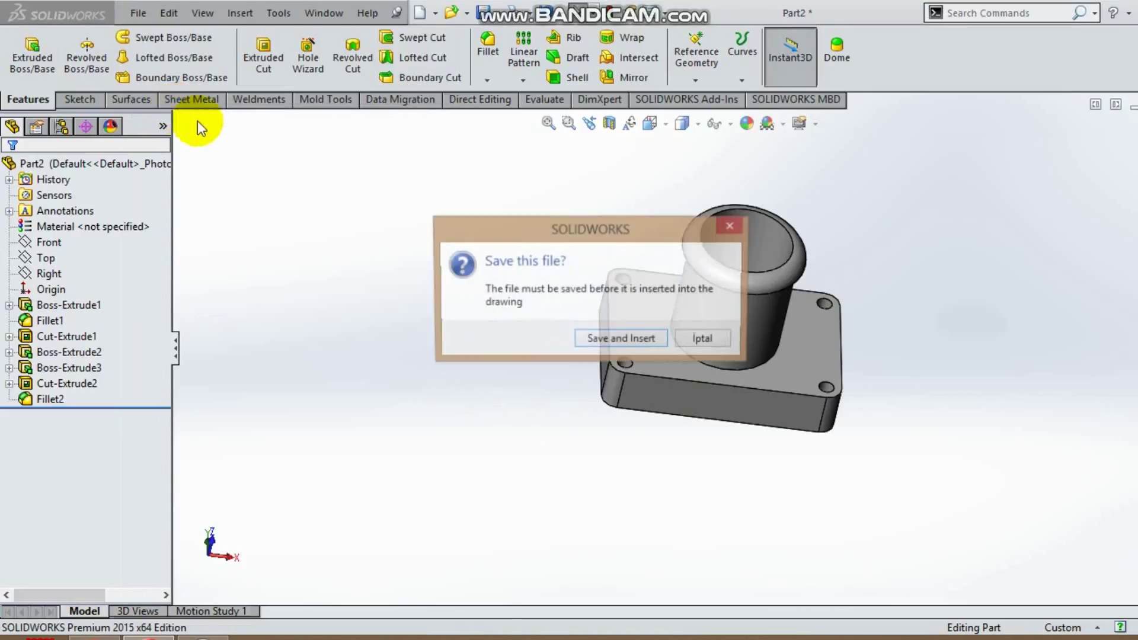
{"action": "left_click", "coordinate": [633, 339]}
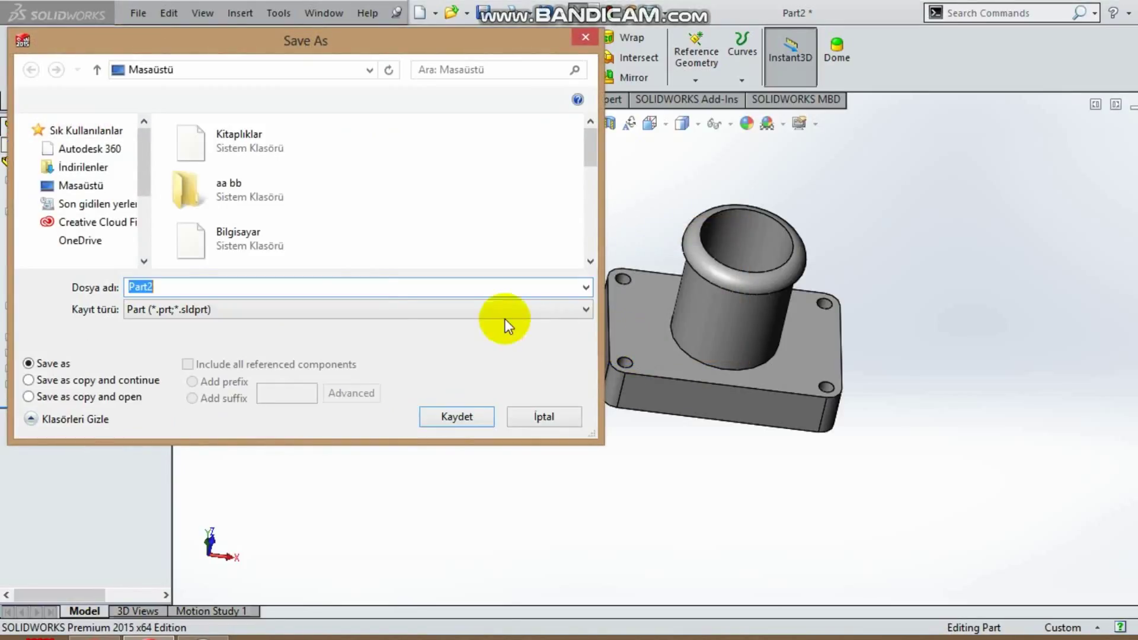
{"action": "left_click", "coordinate": [453, 416]}
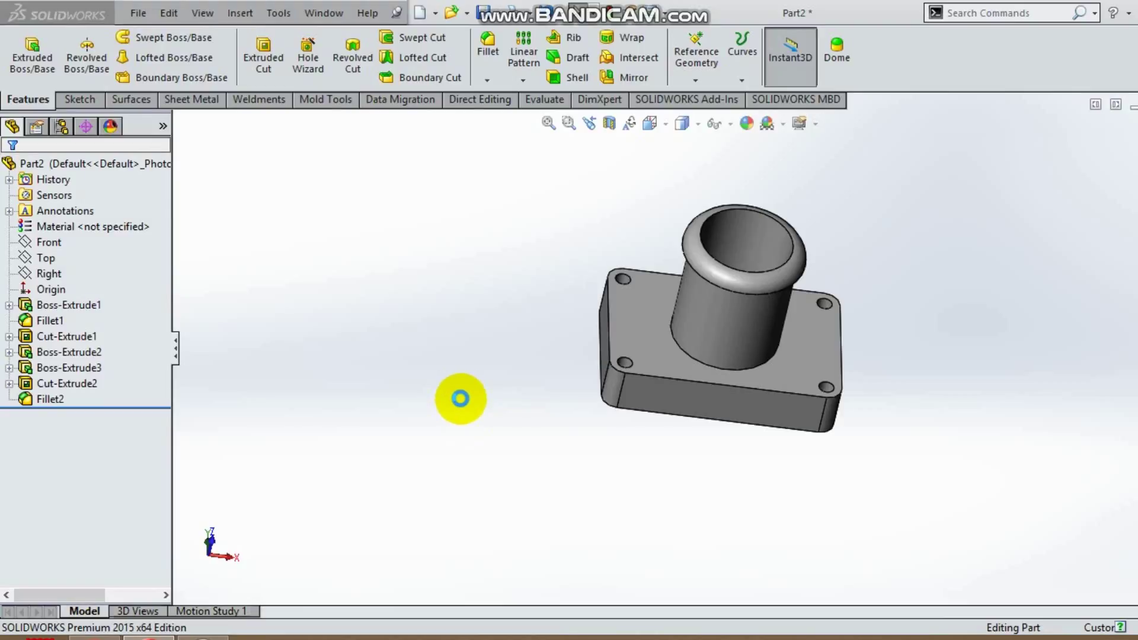
{"action": "key", "text": "ctrl+n"}
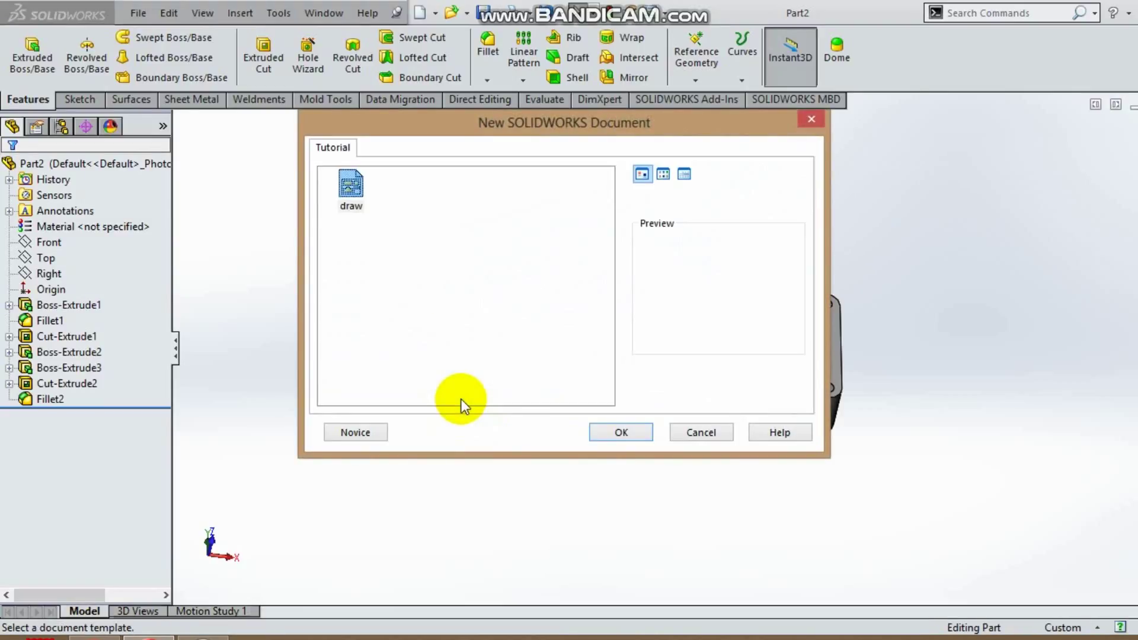
{"action": "left_click", "coordinate": [619, 433]}
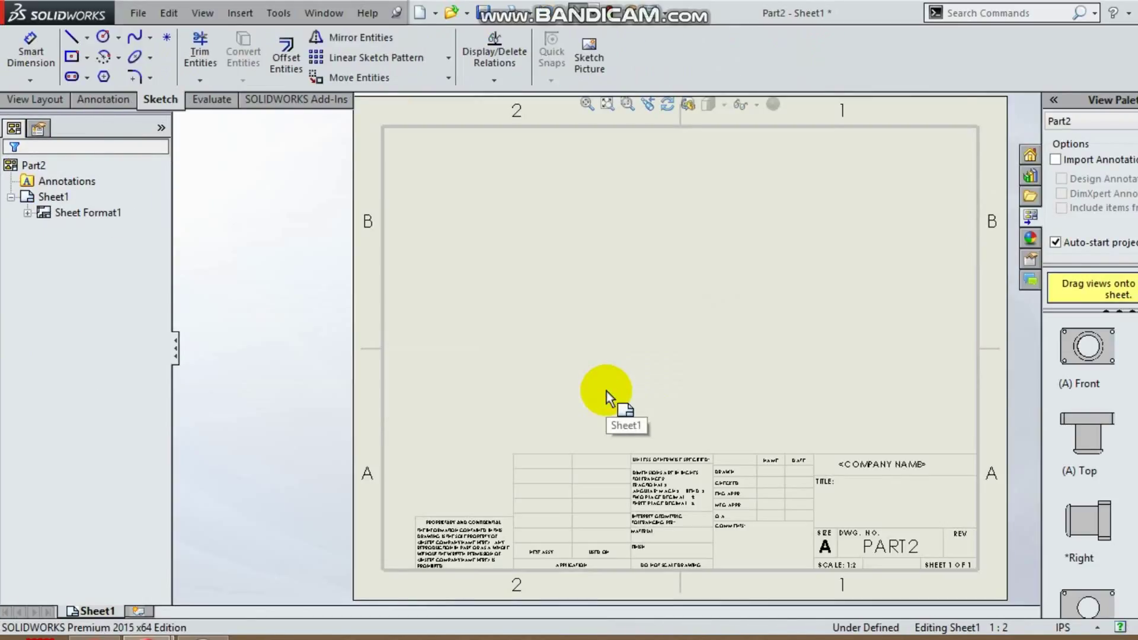
Place the Bottom view in the sheet's upper-left area, with projected views beside it and directly below it
{"action": "scroll", "coordinate": [1090, 465], "scroll_direction": "down", "scroll_amount": 3}
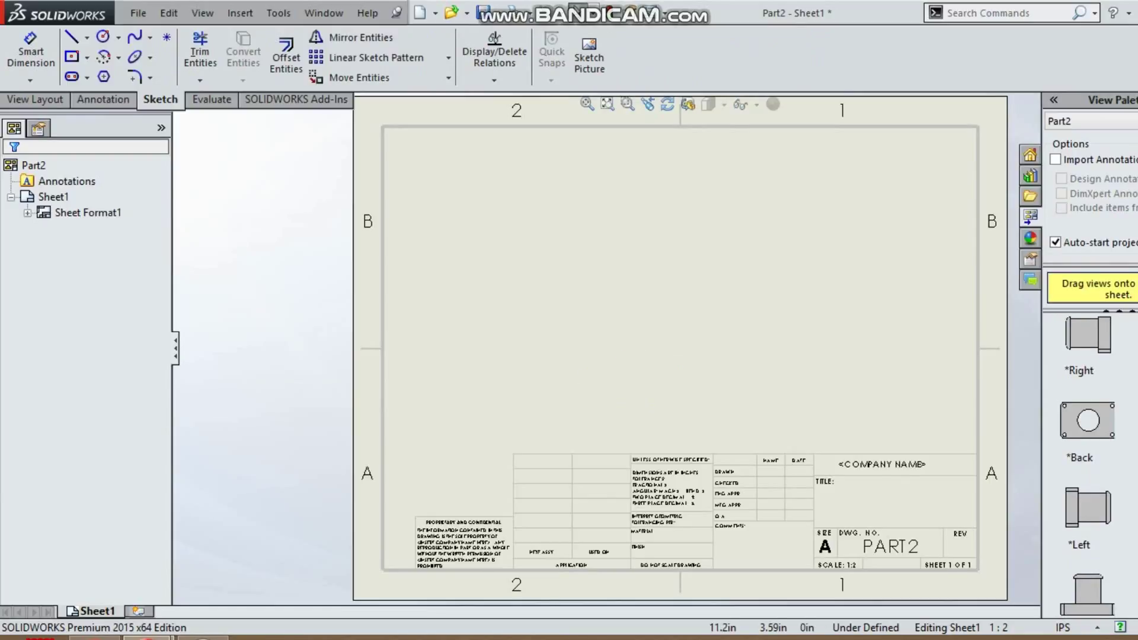
{"action": "scroll", "coordinate": [1090, 466], "scroll_direction": "down", "scroll_amount": 6}
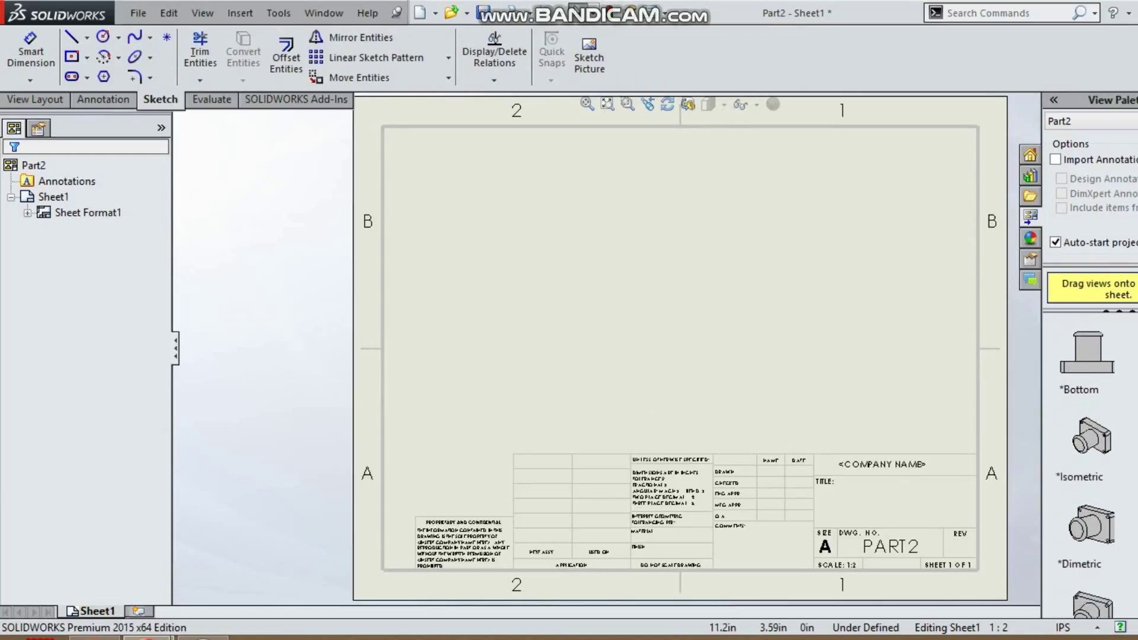
{"action": "scroll", "coordinate": [1090, 465], "scroll_direction": "down", "scroll_amount": 1}
{"action": "scroll", "coordinate": [1090, 466], "scroll_direction": "up", "scroll_amount": 5}
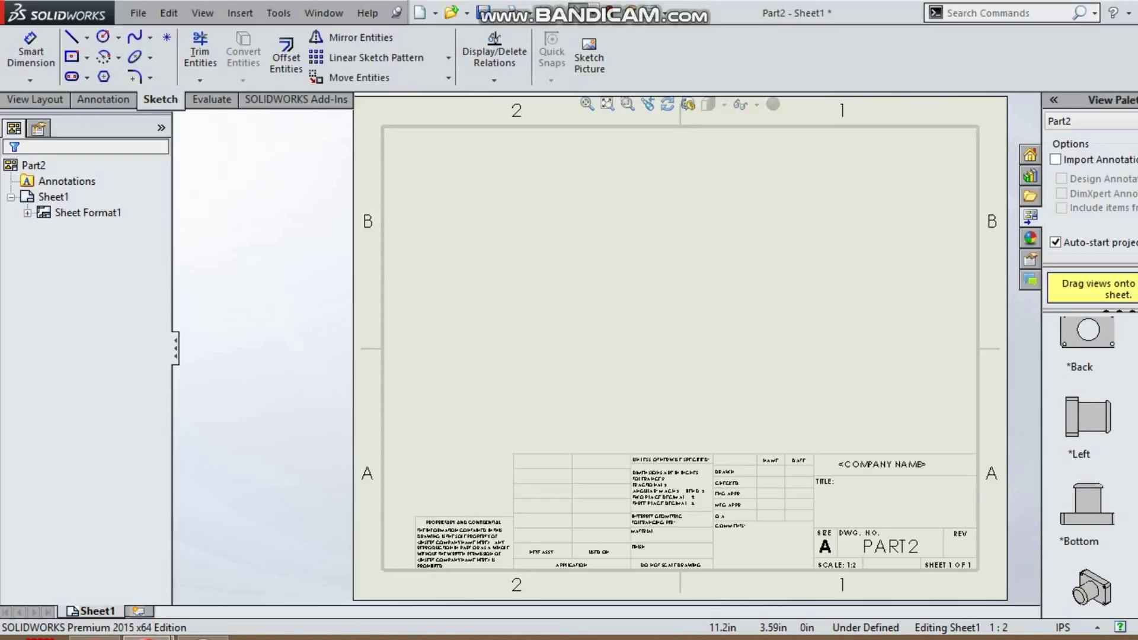
{"action": "mouse_move", "coordinate": [1074, 517]}
{"action": "left_mouse_down"}
{"action": "mouse_move", "coordinate": [507, 173]}
{"action": "mouse_move", "coordinate": [520, 210]}
{"action": "left_mouse_up"}
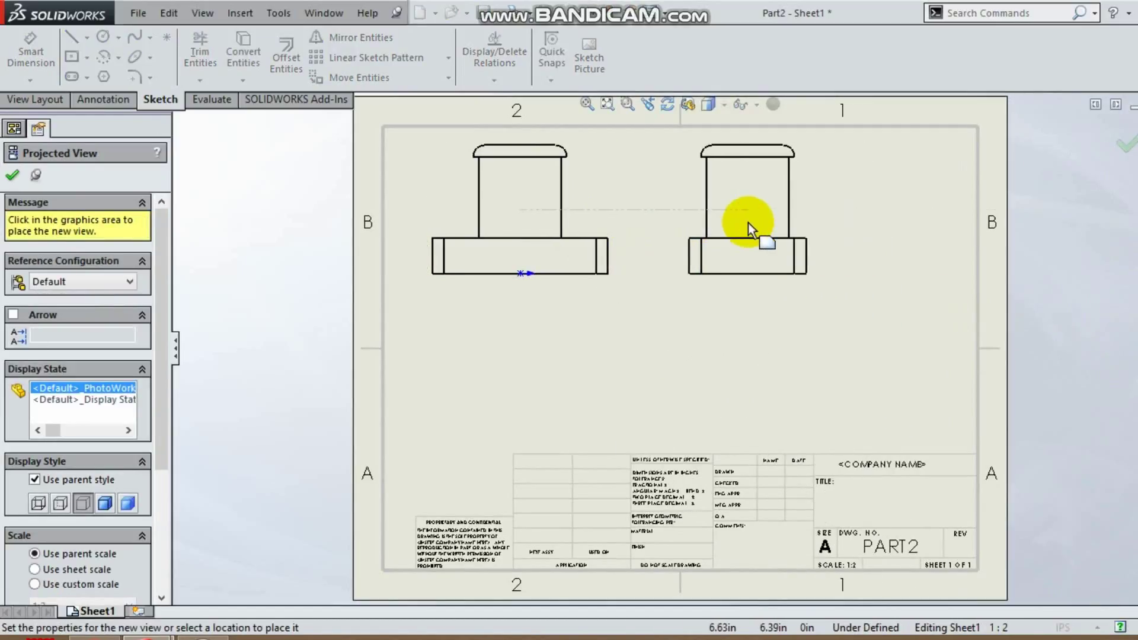
{"action": "left_click", "coordinate": [779, 219]}
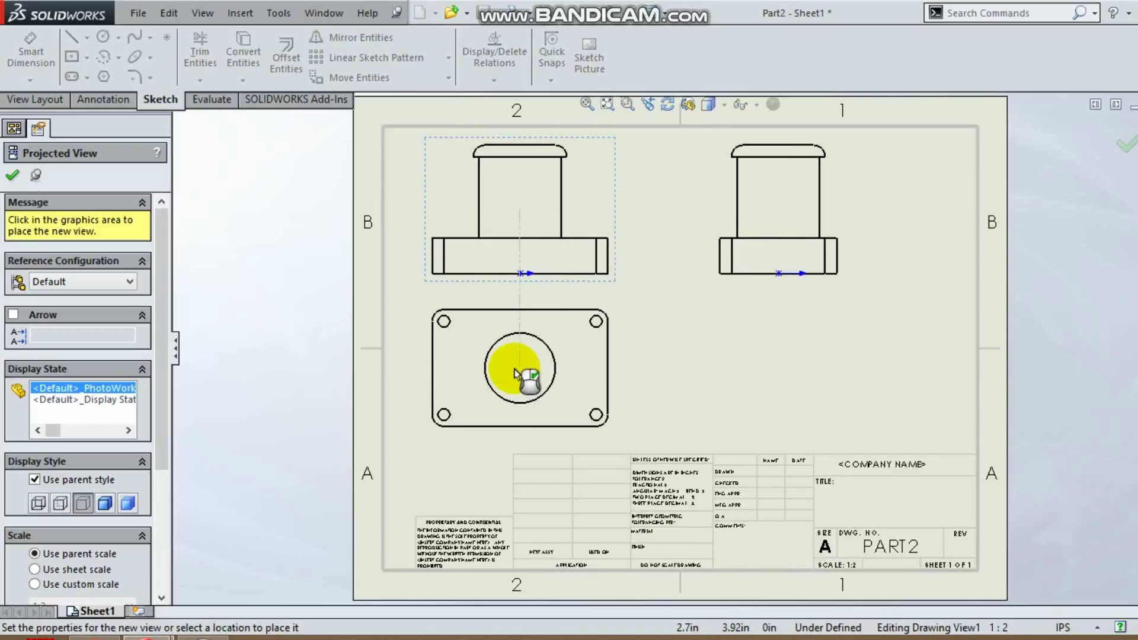
{"action": "left_click", "coordinate": [515, 370]}
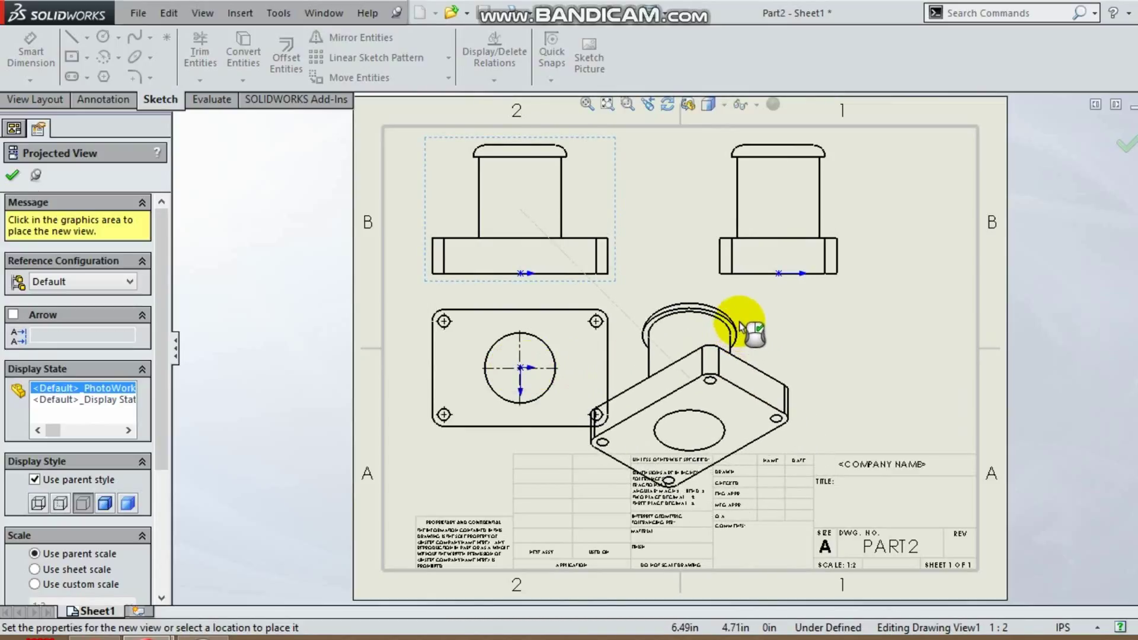
{"action": "key", "text": "Escape"}
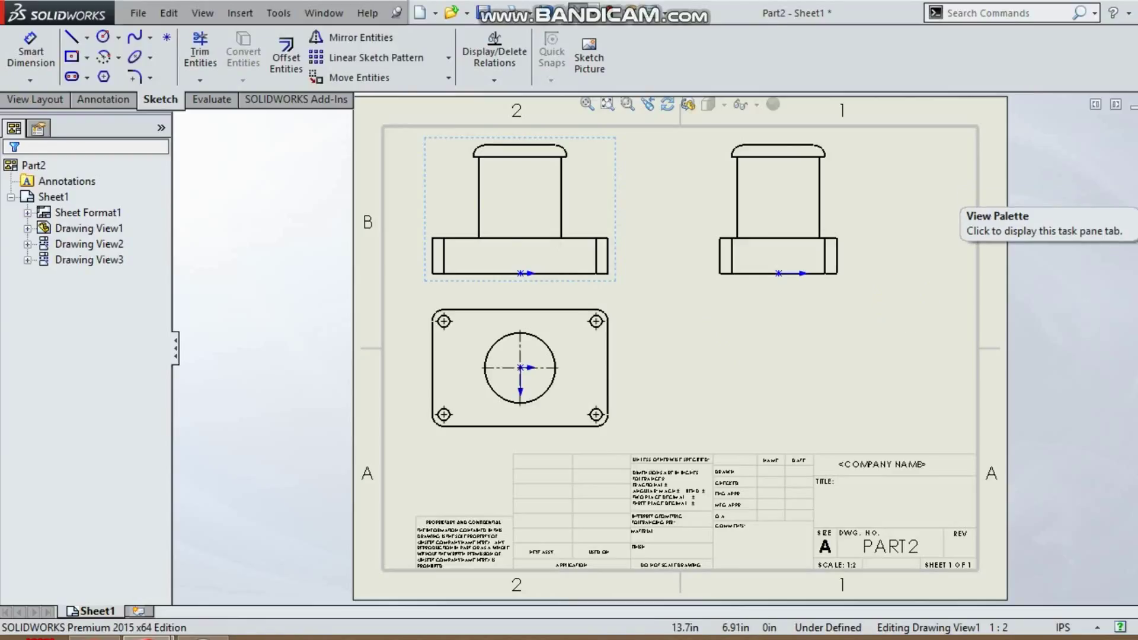
Add the Isometric model view to the empty area below the projected side view
{"action": "left_click", "coordinate": [1122, 216]}
{"action": "scroll", "coordinate": [1091, 415], "scroll_direction": "down", "scroll_amount": 5}
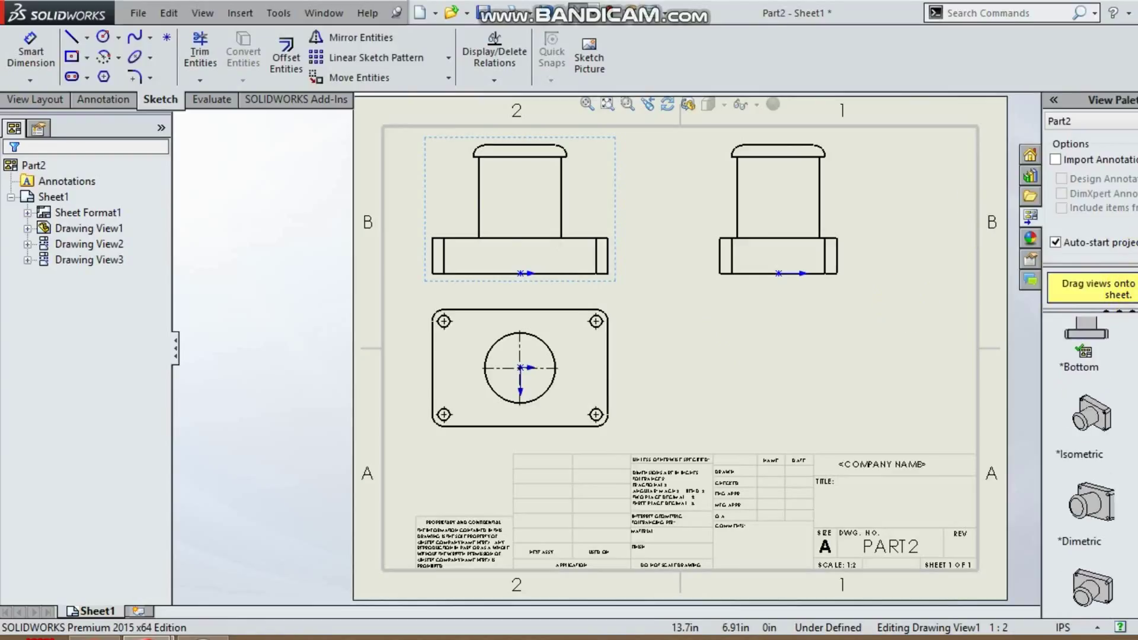
{"action": "mouse_move", "coordinate": [1100, 404]}
{"action": "left_mouse_down"}
{"action": "mouse_move", "coordinate": [786, 367]}
{"action": "mouse_move", "coordinate": [759, 393]}
{"action": "left_mouse_up"}
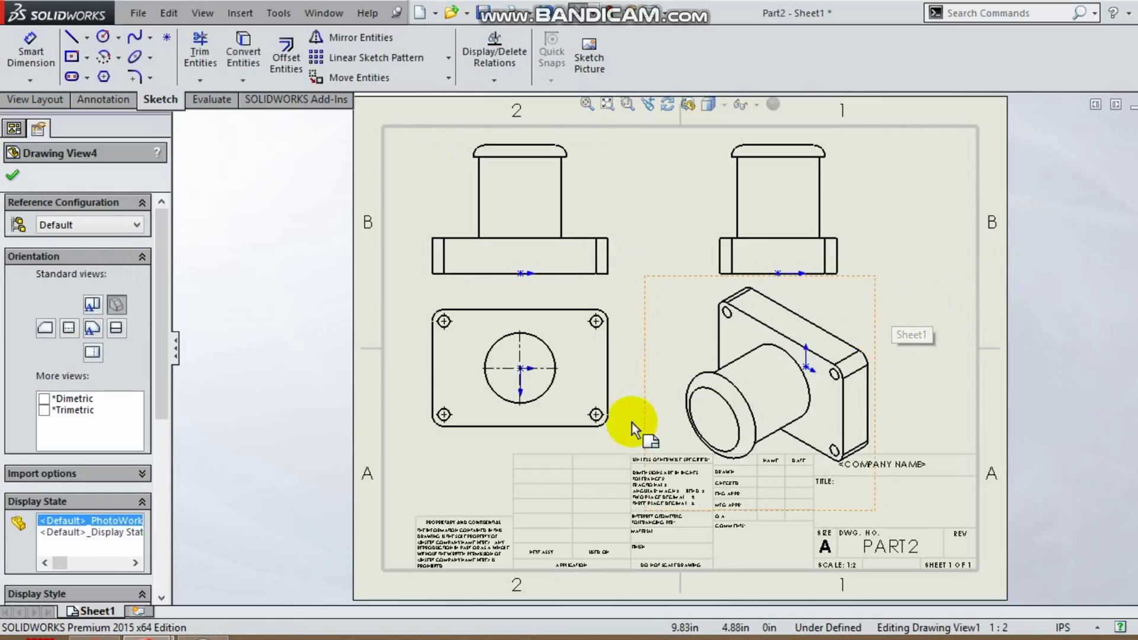
Set the isometric view's display style to Shaded and shift the view slightly right on the sheet
{"action": "left_click_drag", "start_coordinate": [162, 305], "coordinate": [165, 367]}
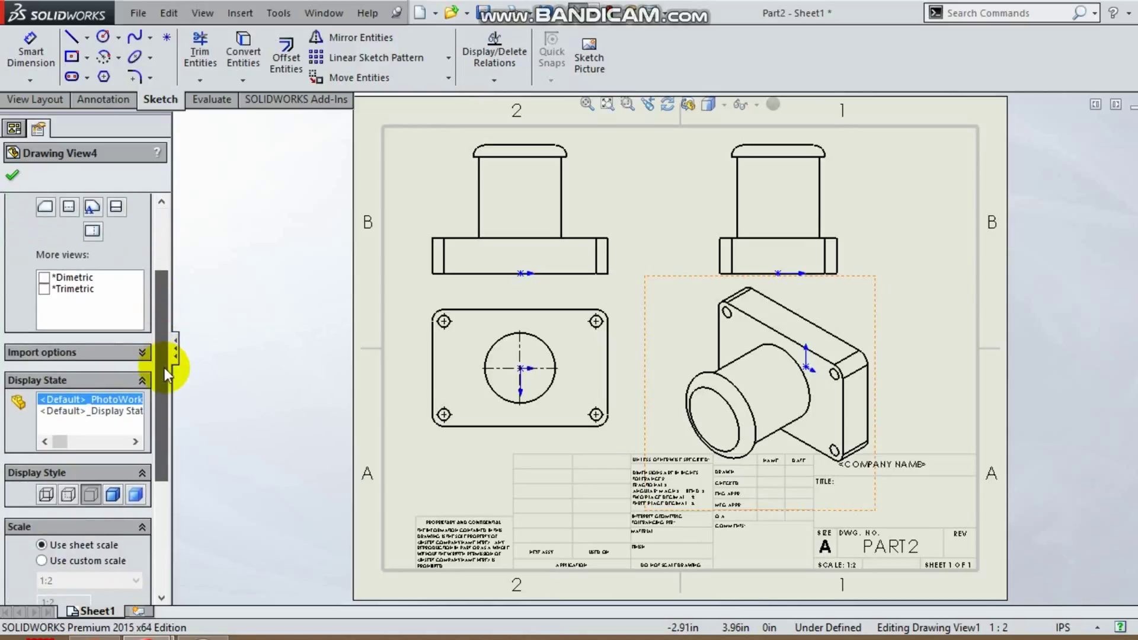
{"action": "left_click", "coordinate": [135, 491]}
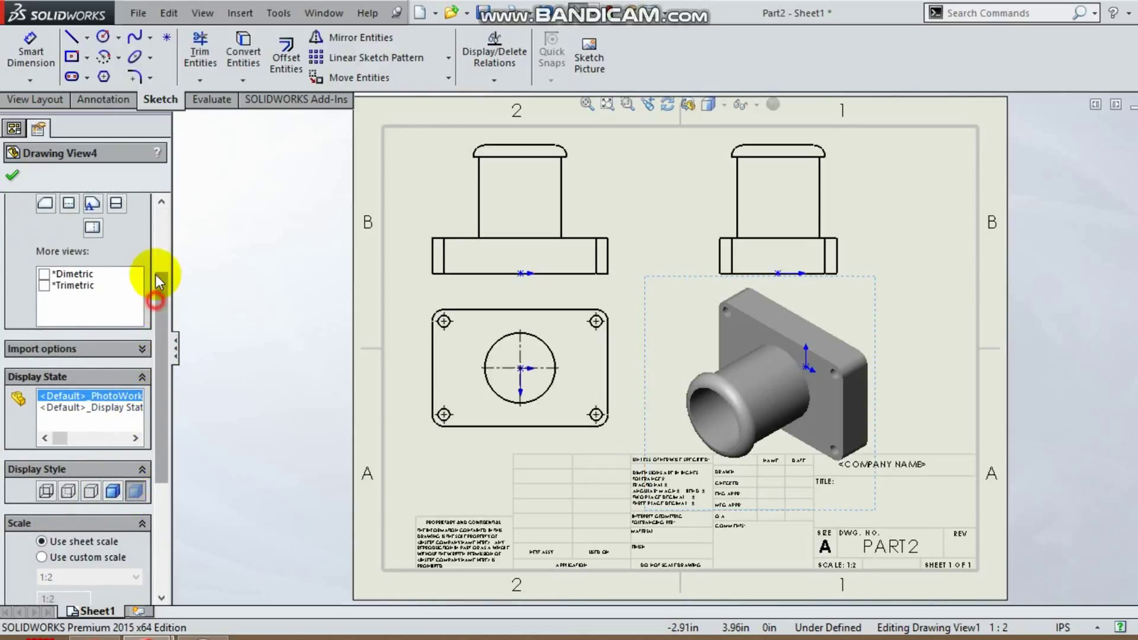
{"action": "left_click_drag", "start_coordinate": [155, 275], "coordinate": [155, 198]}
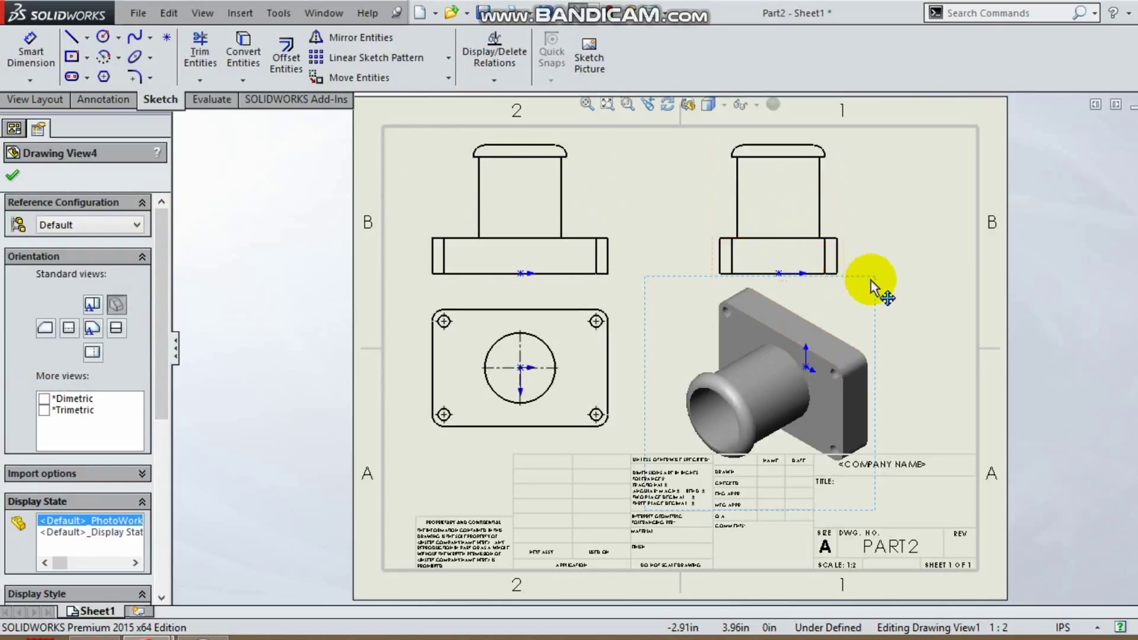
{"action": "left_click_drag", "start_coordinate": [872, 282], "coordinate": [893, 281]}
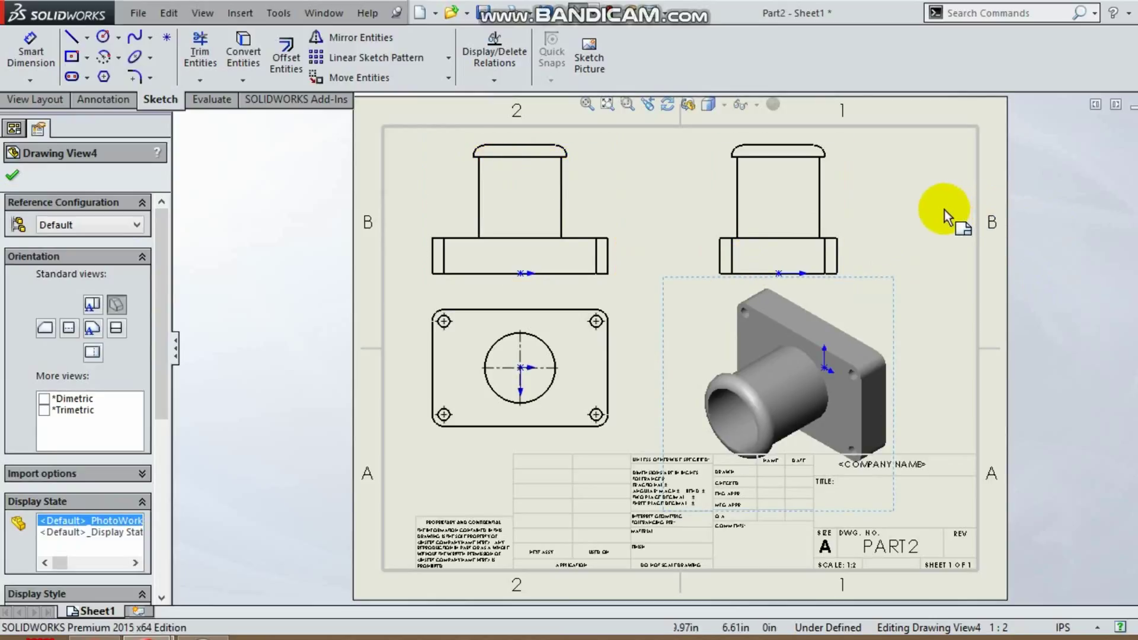
{"action": "left_click", "coordinate": [940, 210]}
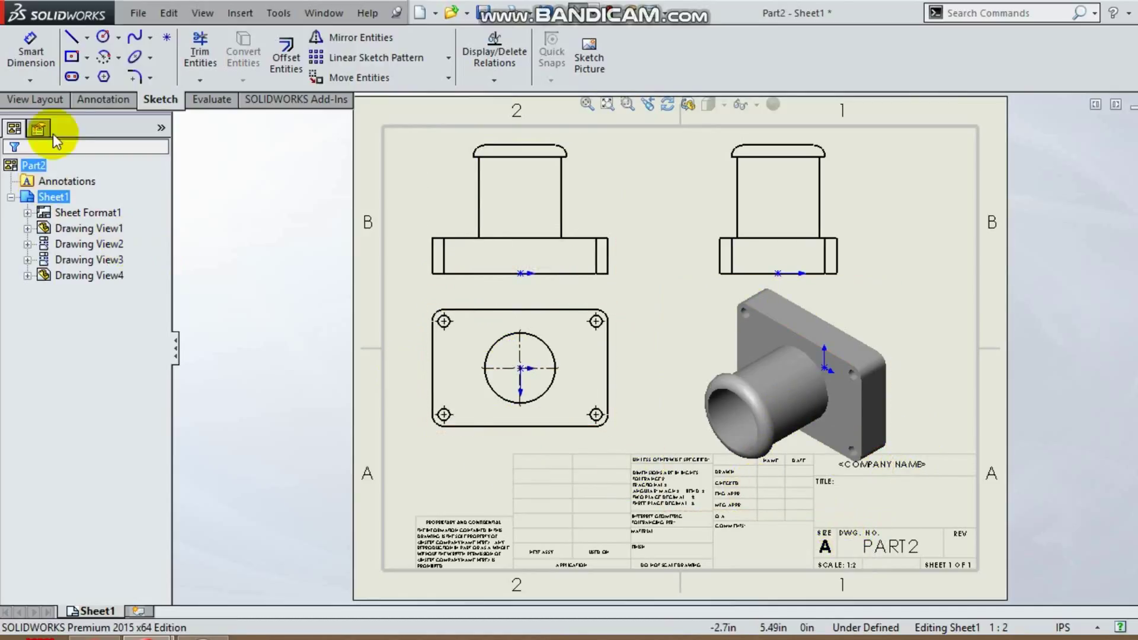
{"action": "left_click", "coordinate": [39, 97]}
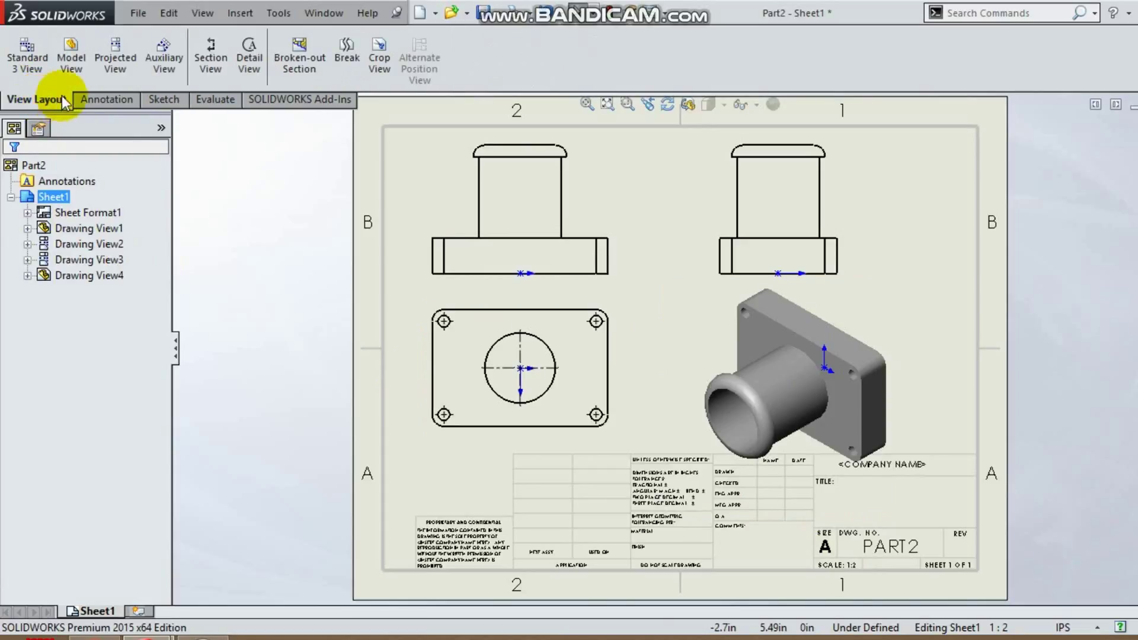
{"action": "left_click", "coordinate": [102, 99]}
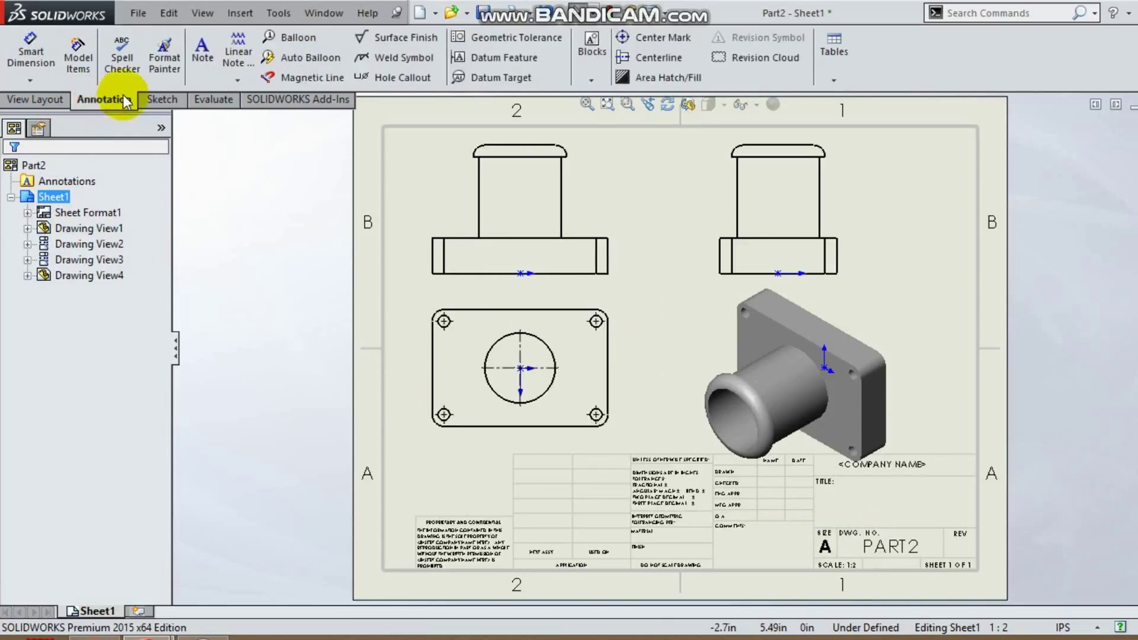
{"action": "left_click", "coordinate": [69, 65]}
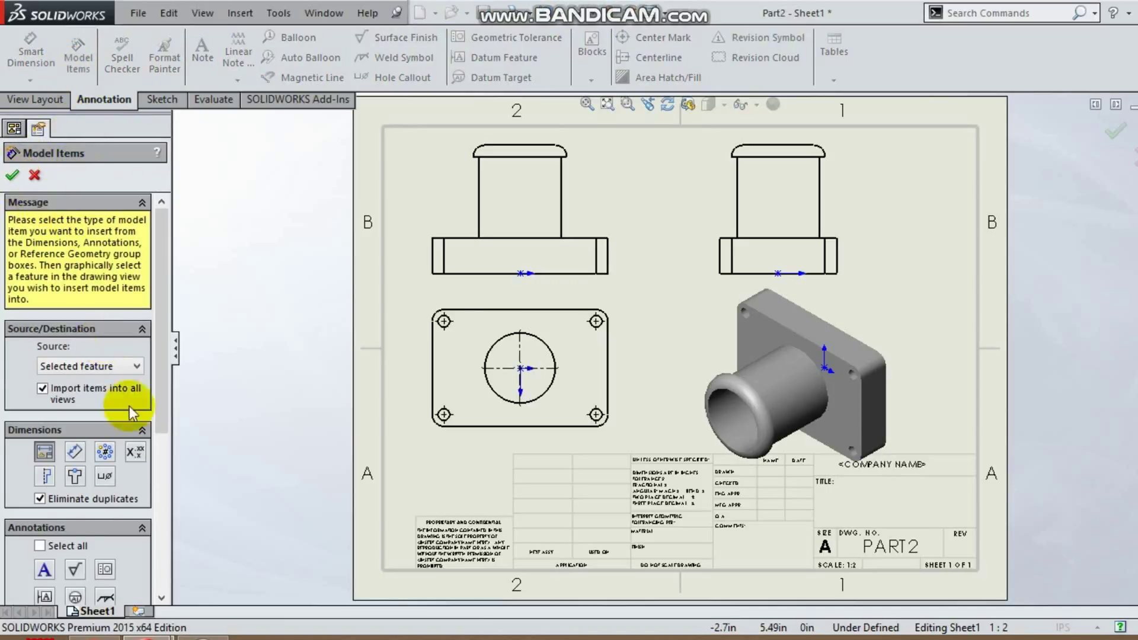
{"action": "scroll", "coordinate": [132, 381], "scroll_direction": "down", "scroll_amount": 5}
{"action": "scroll", "coordinate": [89, 320], "scroll_direction": "up", "scroll_amount": 5}
{"action": "left_click", "coordinate": [12, 175]}
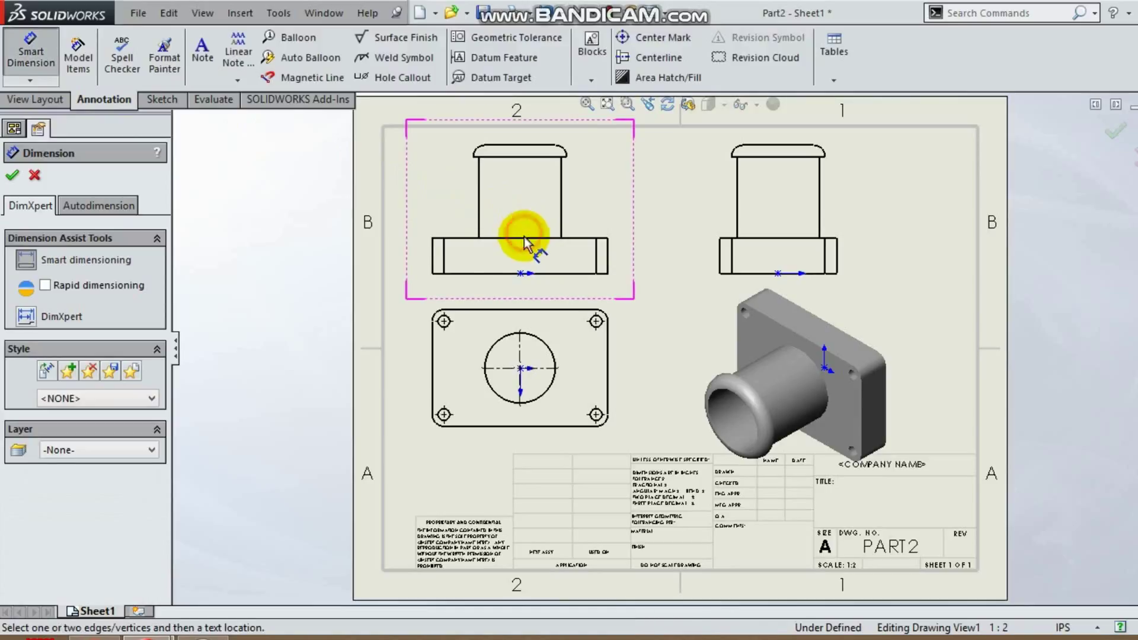
{"action": "left_click", "coordinate": [1117, 130]}
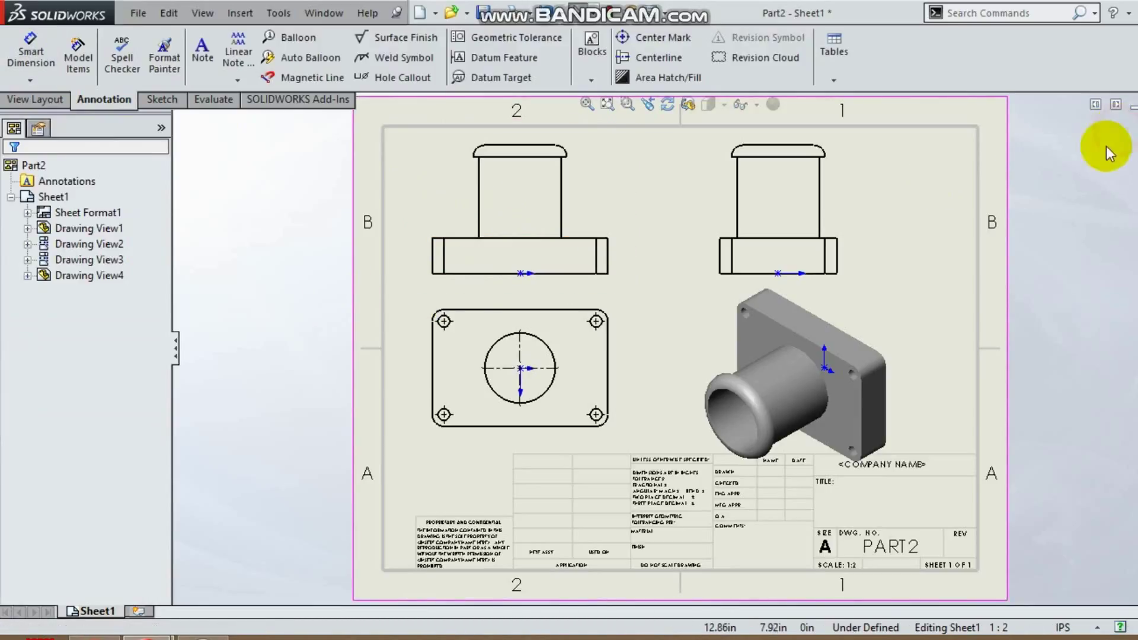